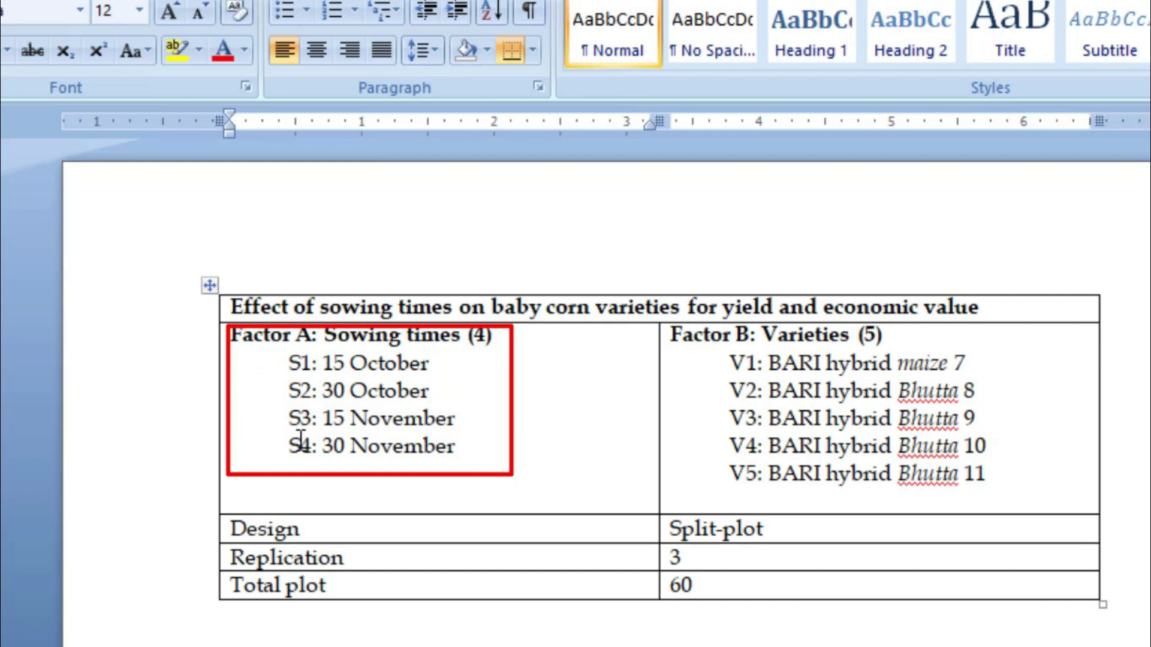
Review the sowing times, replications and total plots in the experiment table, and switch to the Maize-split-plot workbook in Excel
{"action": "left_click", "coordinate": [462, 451]}
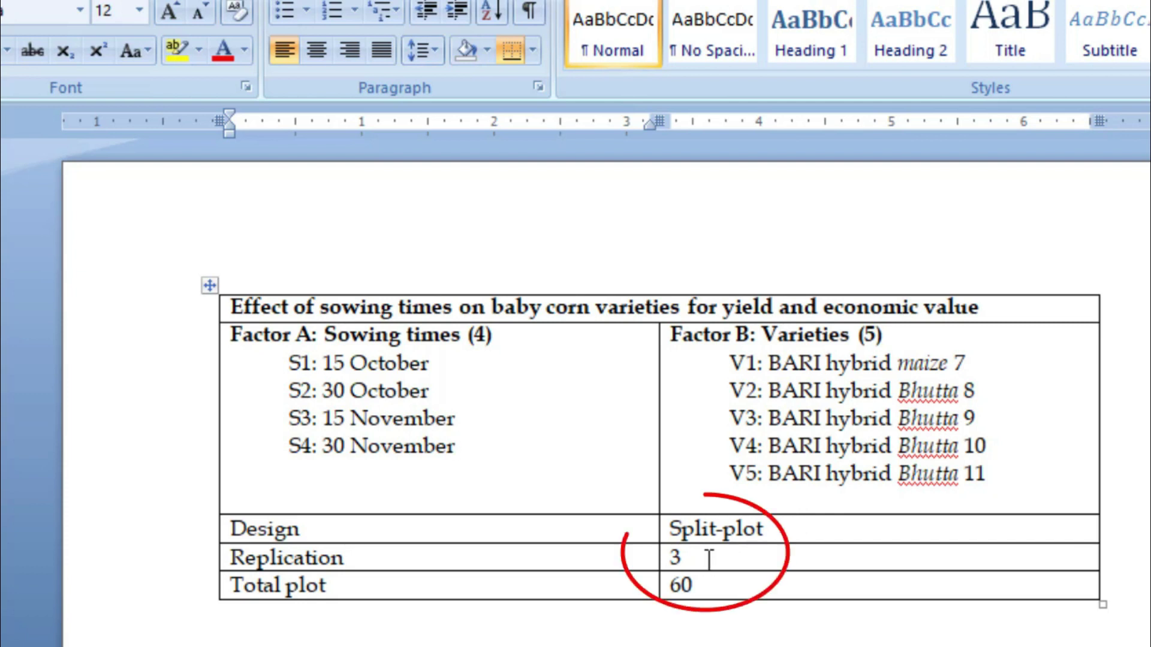
{"action": "left_click", "coordinate": [703, 584]}
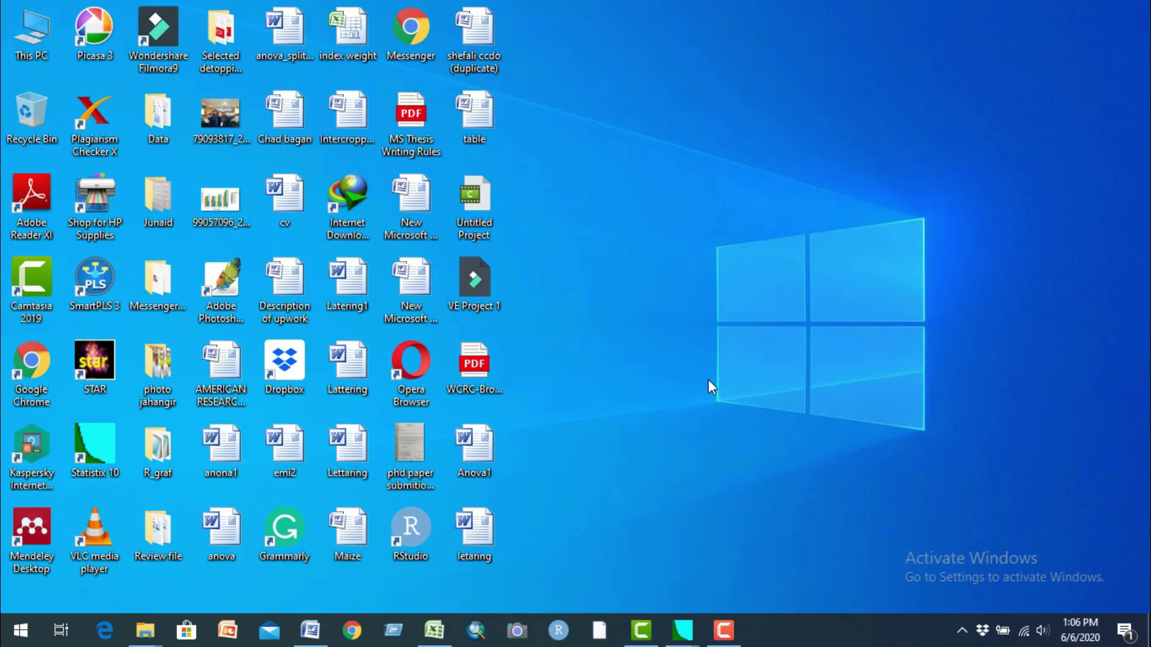
{"action": "left_click", "coordinate": [437, 630]}
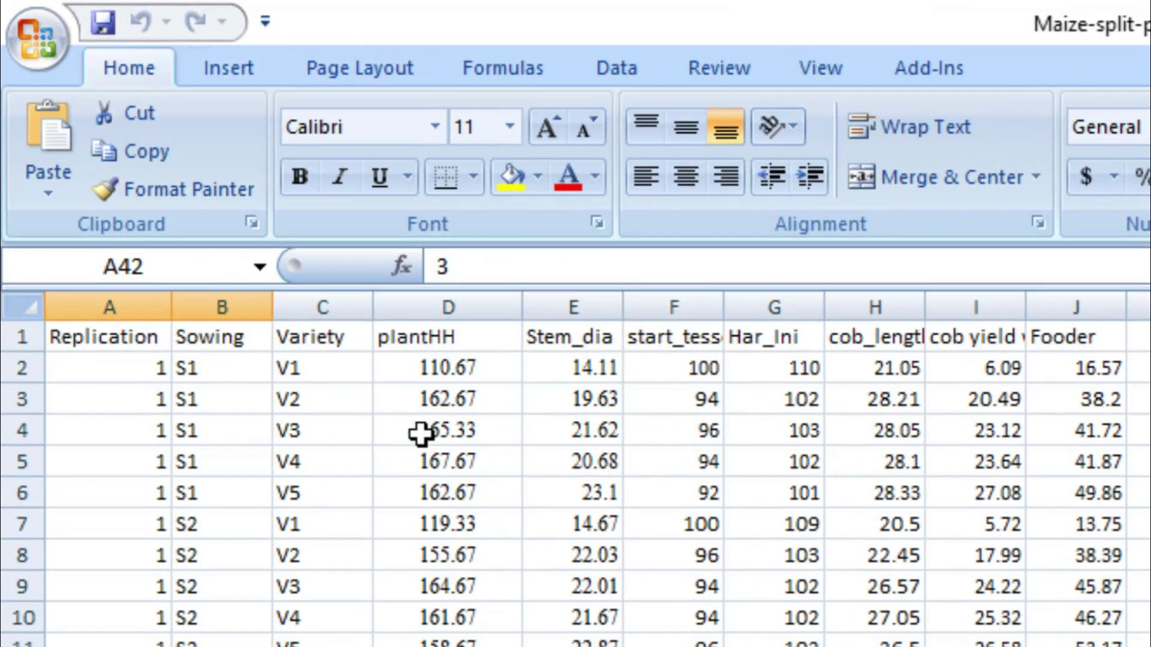
Examine the design column headers Replication, Sowing and Variety in the first row of the sheet
{"action": "left_click", "coordinate": [107, 336]}
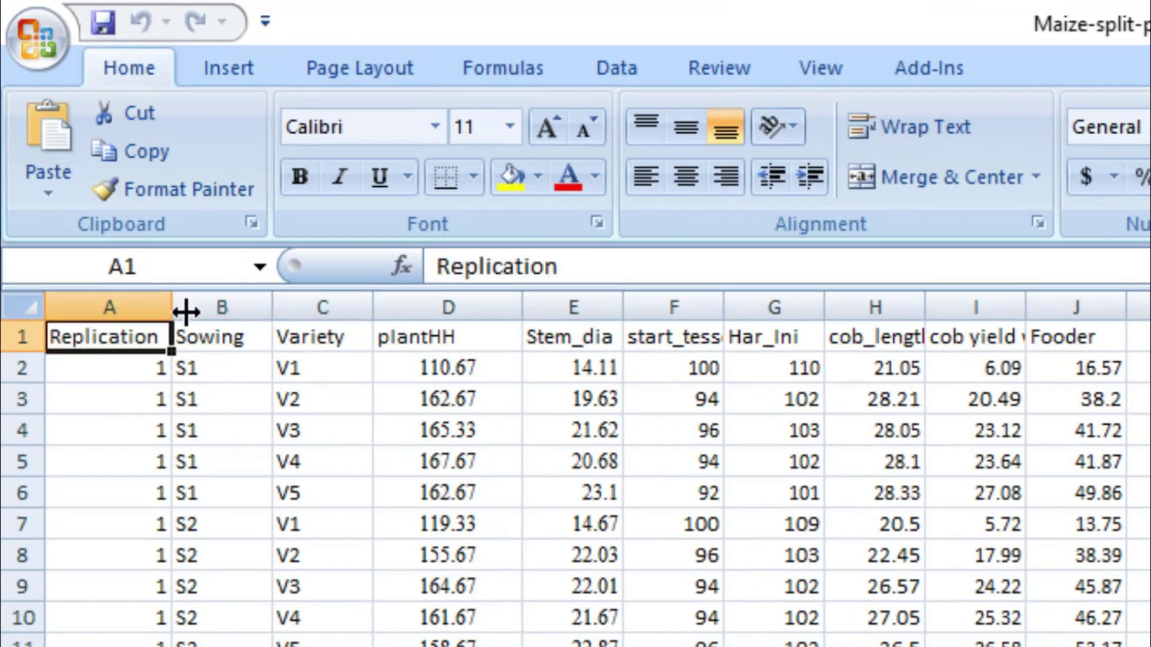
{"action": "left_click", "coordinate": [312, 337]}
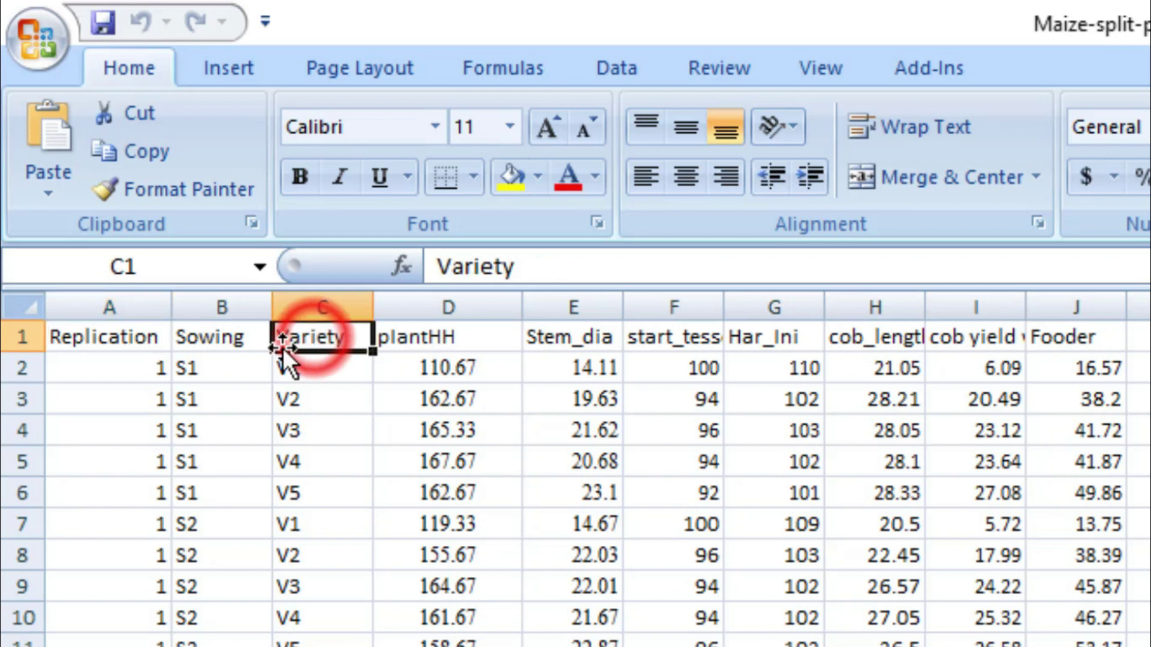
{"action": "left_click", "coordinate": [117, 330]}
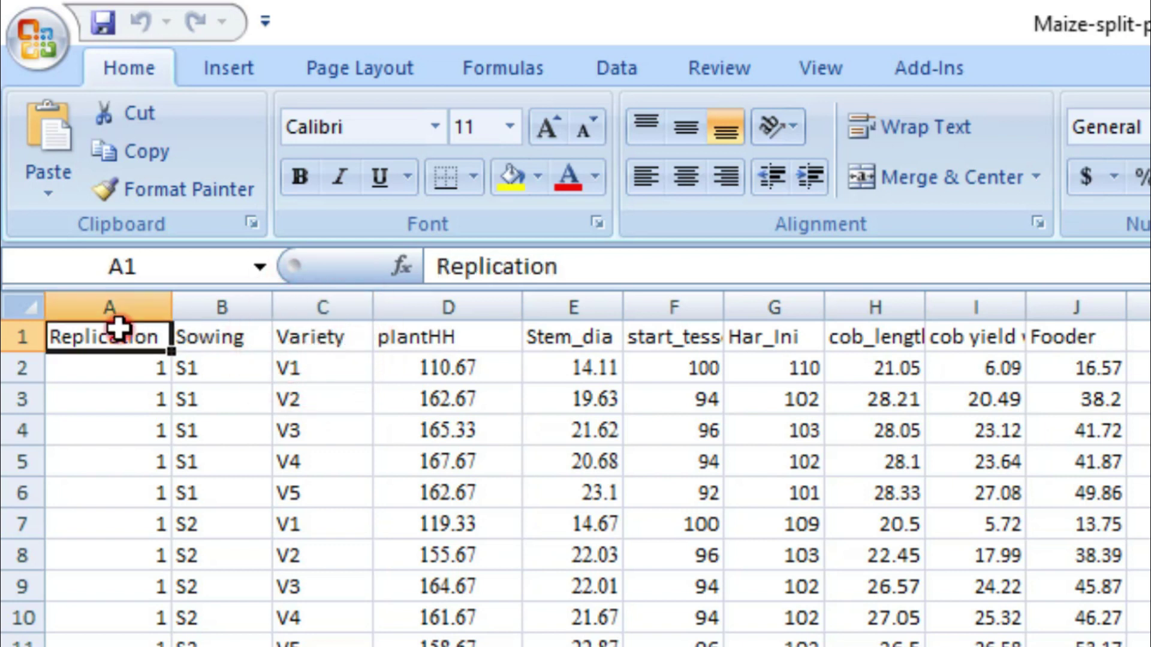
{"action": "left_click", "coordinate": [218, 345]}
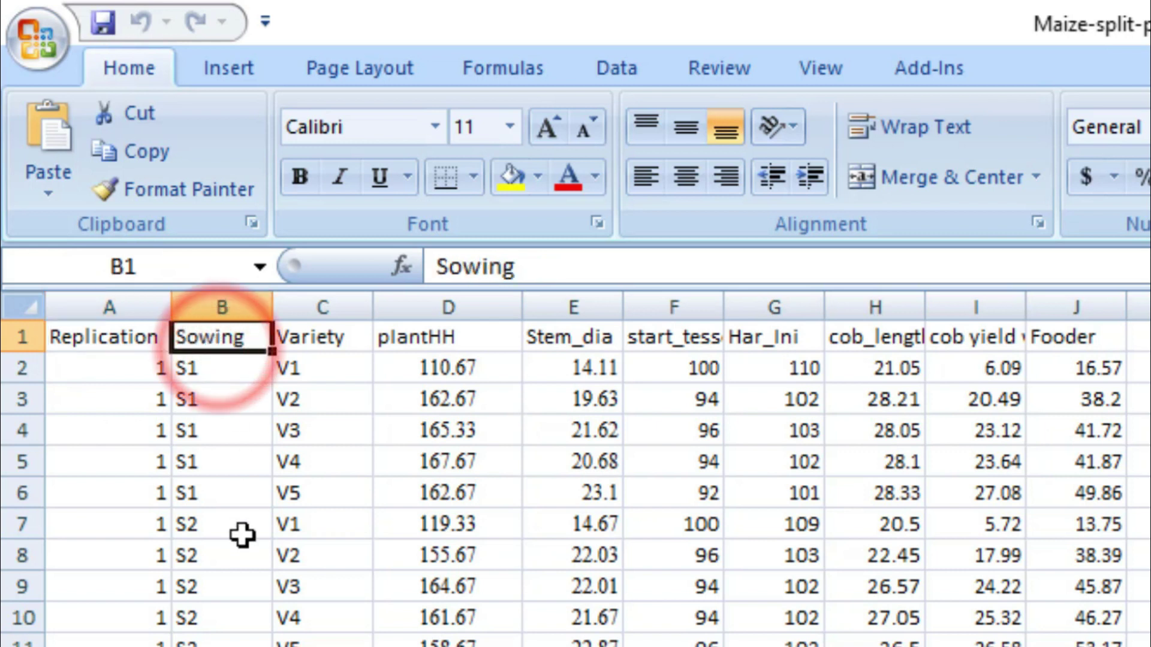
{"action": "left_click", "coordinate": [322, 342]}
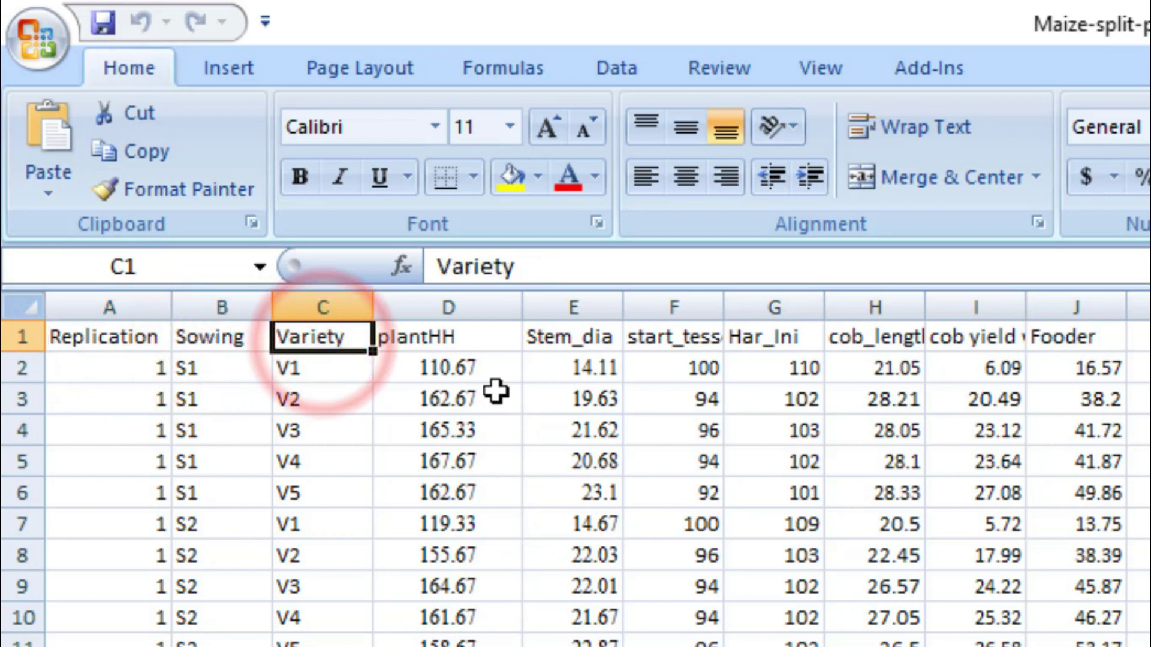
Examine the headers of the measured trait columns, from plantHH and Stem_dia through to Fooder
{"action": "left_click_drag", "start_coordinate": [434, 334], "coordinate": [575, 339]}
{"action": "left_click_drag", "start_coordinate": [695, 361], "coordinate": [1067, 337]}
{"action": "left_click", "coordinate": [1139, 337]}
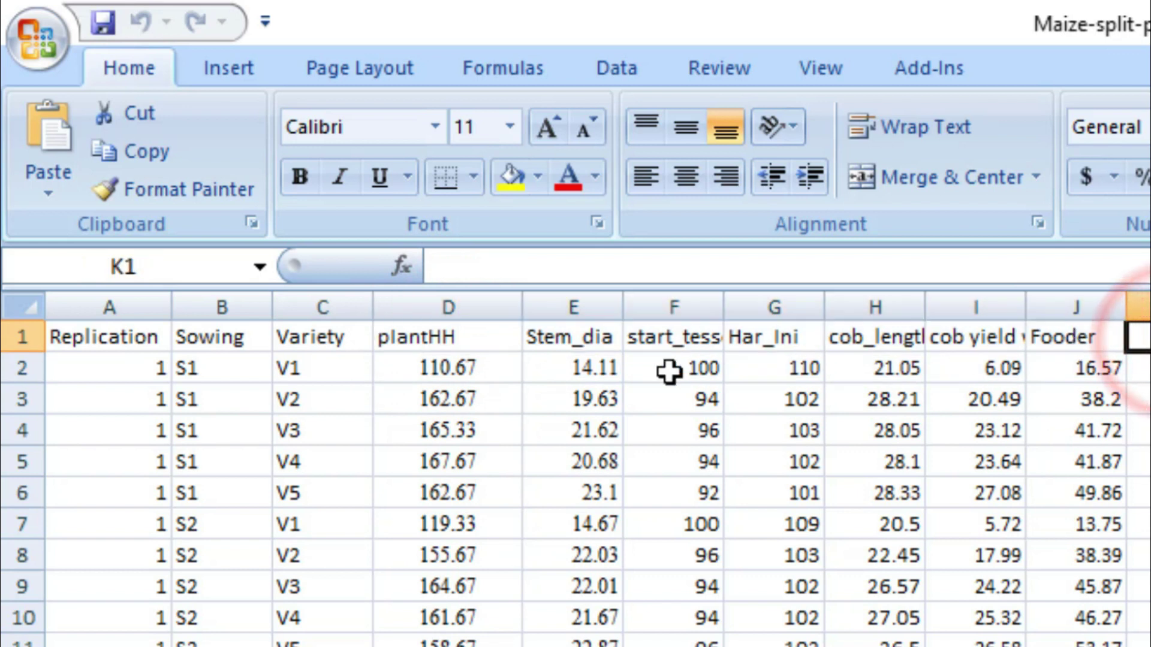
{"action": "left_click", "coordinate": [426, 337]}
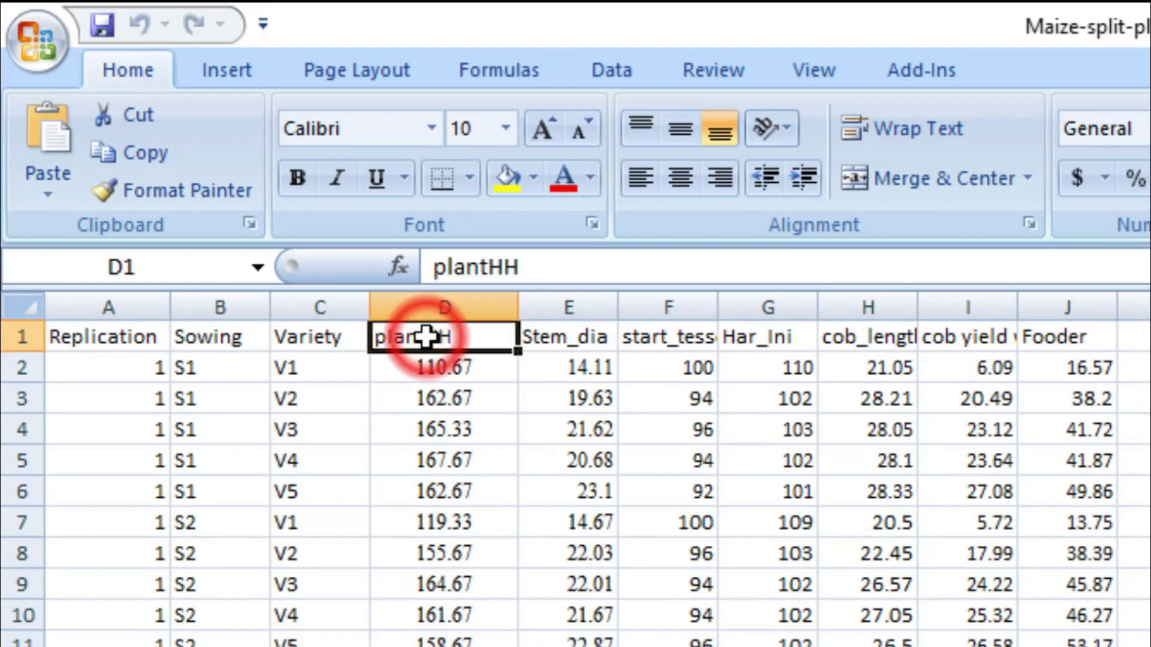
{"action": "left_click", "coordinate": [546, 337]}
{"action": "left_click", "coordinate": [681, 336]}
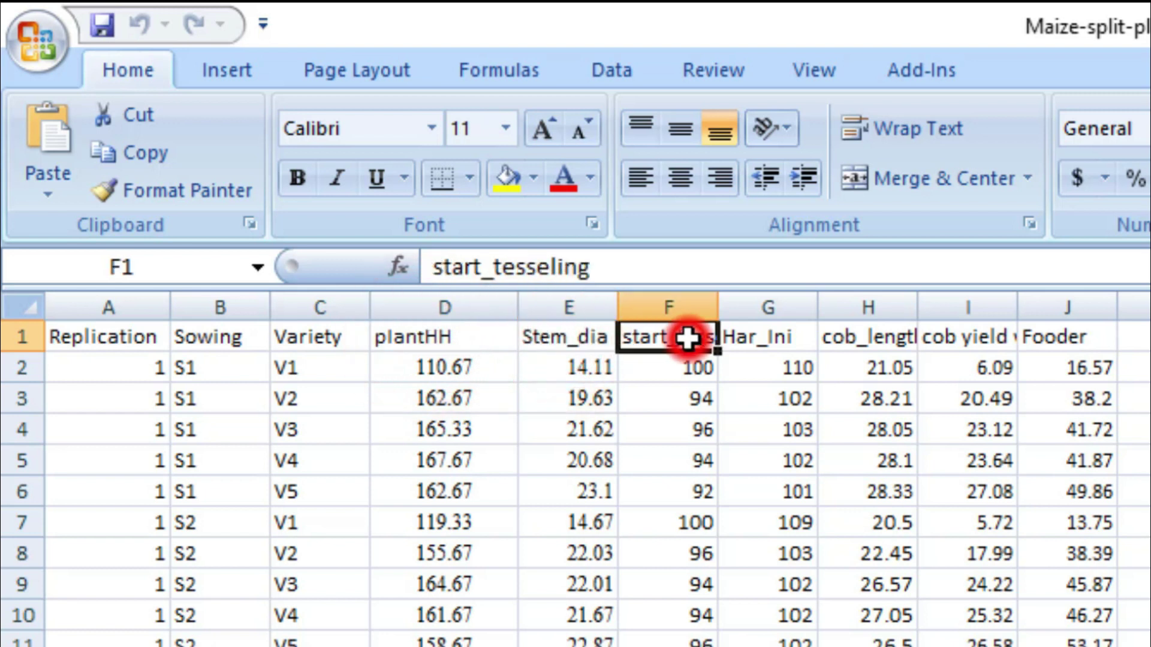
{"action": "left_click", "coordinate": [802, 334]}
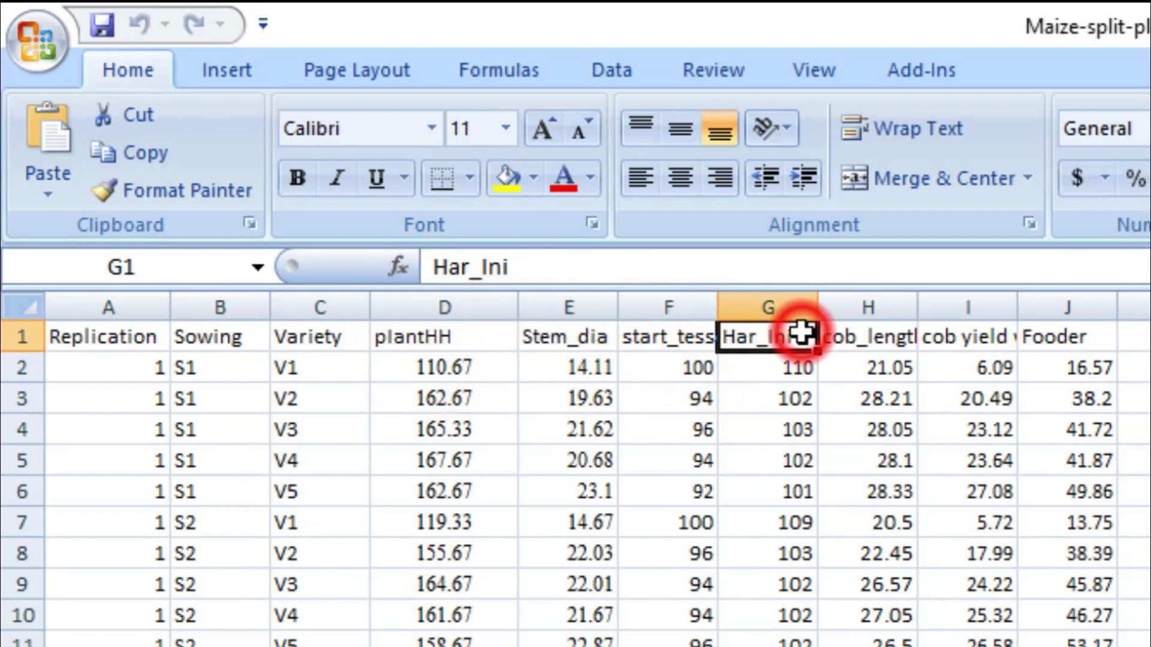
{"action": "left_click", "coordinate": [867, 333]}
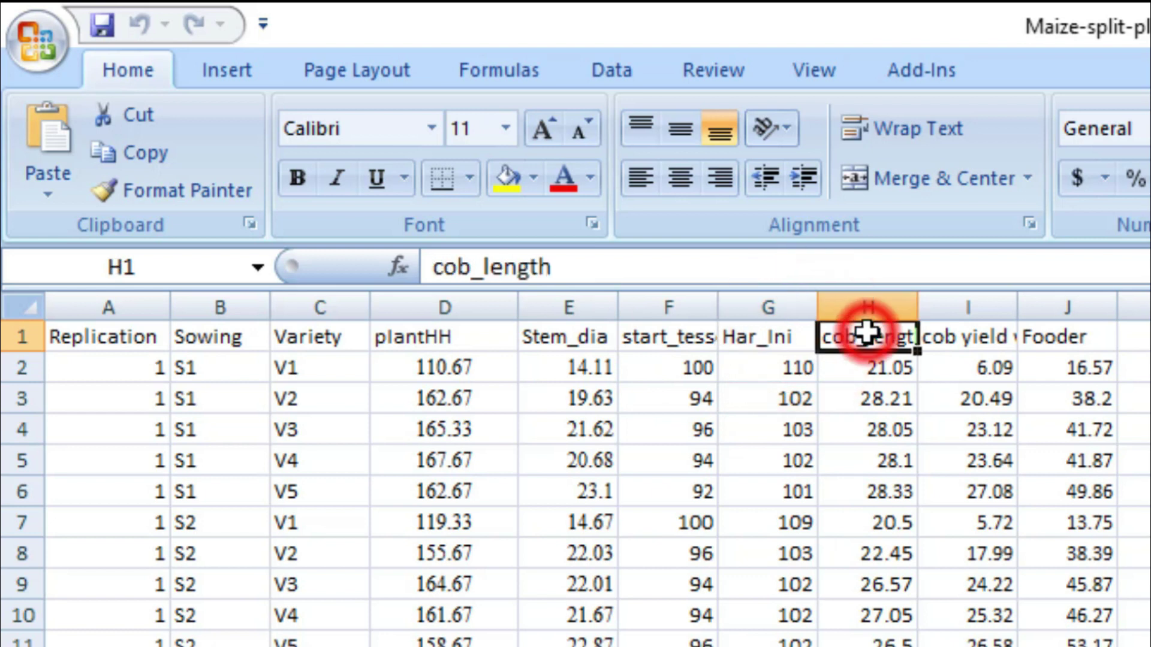
{"action": "left_click", "coordinate": [955, 337]}
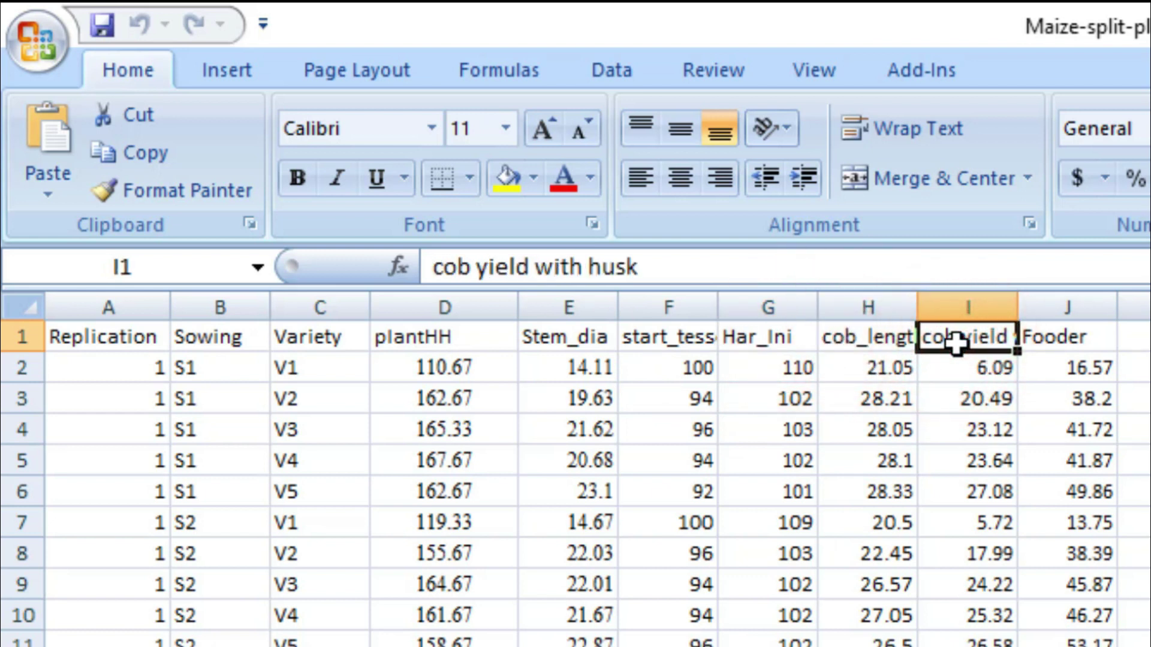
{"action": "left_click", "coordinate": [1050, 334]}
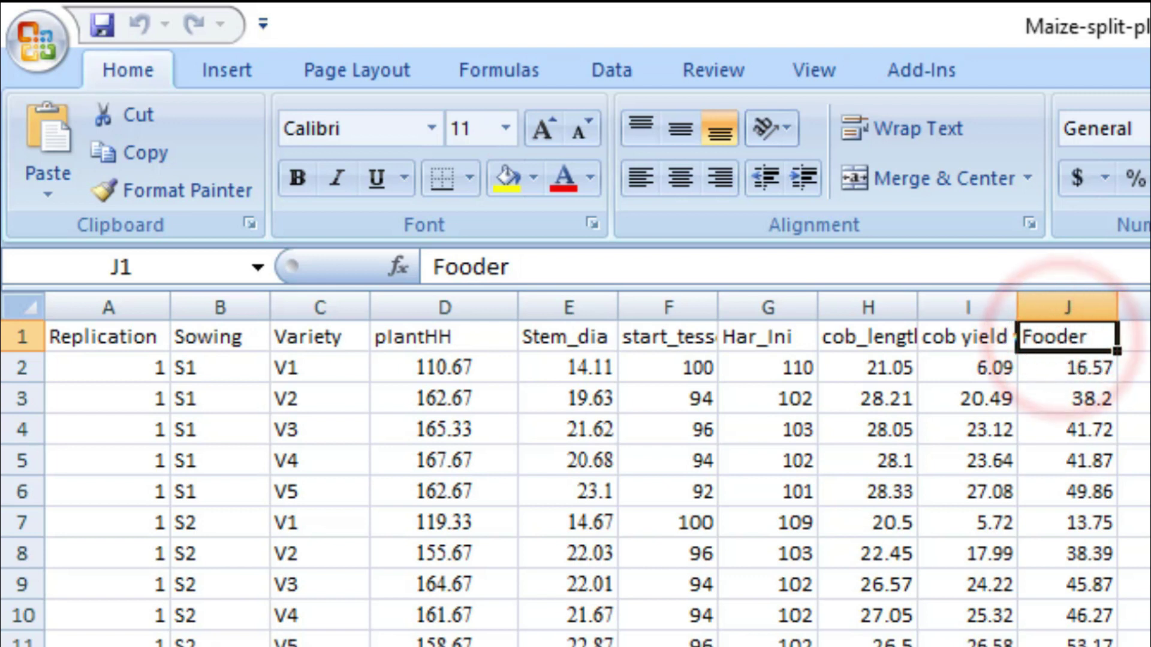
{"action": "left_click", "coordinate": [1133, 366]}
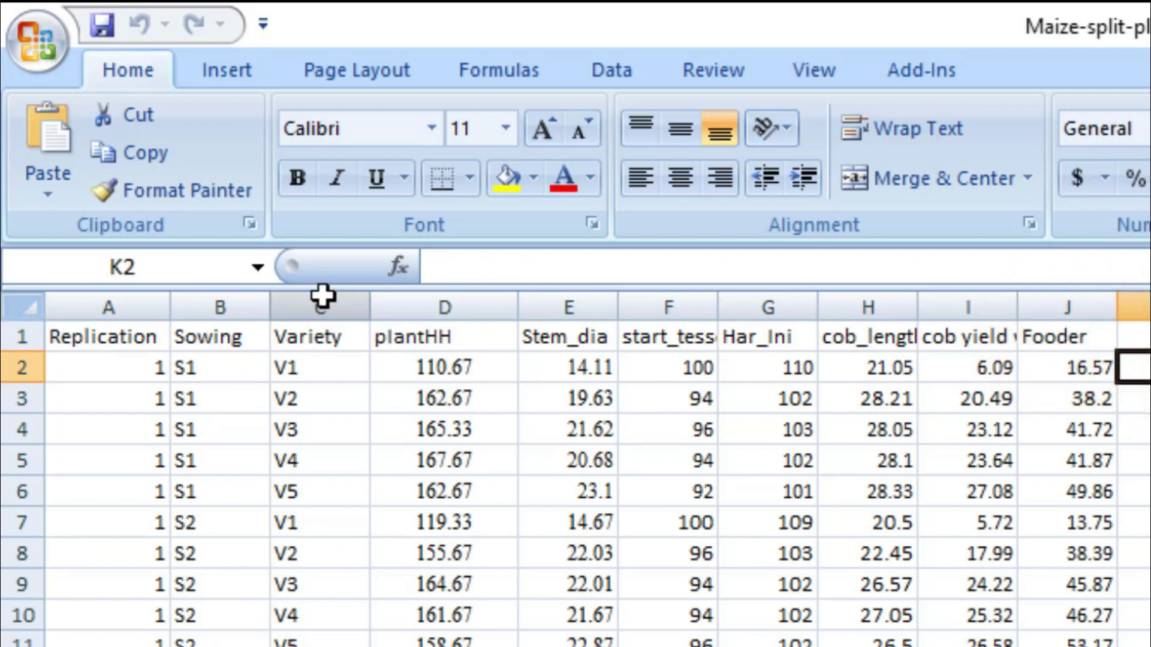
Examine how varieties V1 to V5 are listed against sowing time S1 in replication 1
{"action": "left_click", "coordinate": [332, 370]}
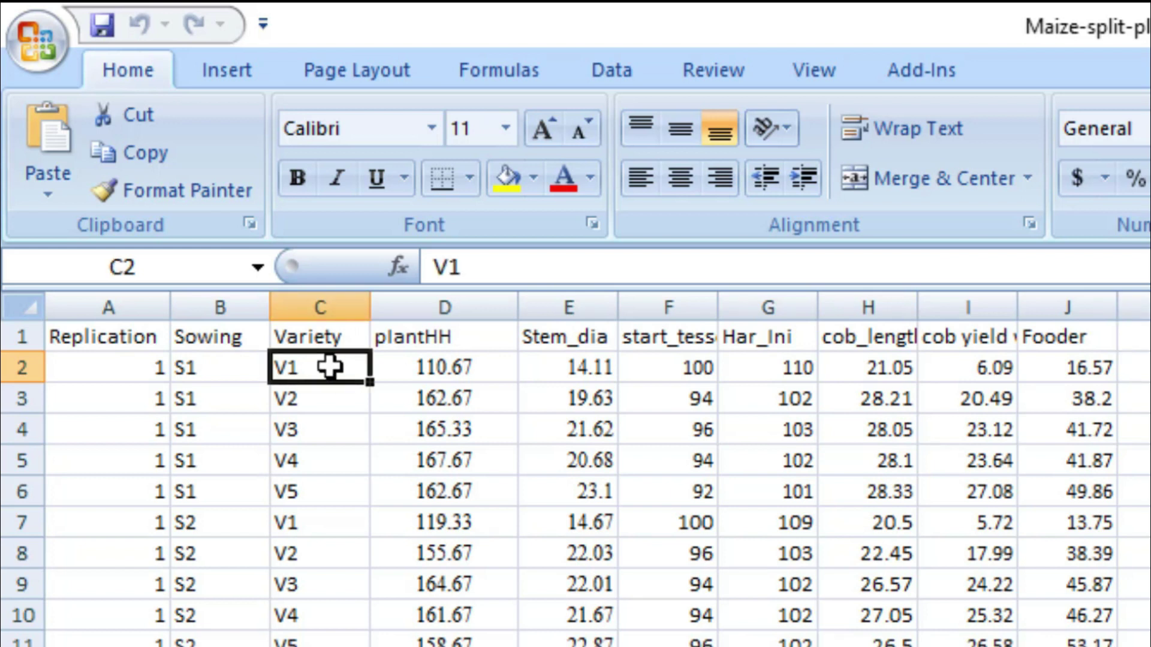
{"action": "left_click", "coordinate": [327, 398]}
{"action": "left_click", "coordinate": [331, 431]}
{"action": "left_click", "coordinate": [330, 465]}
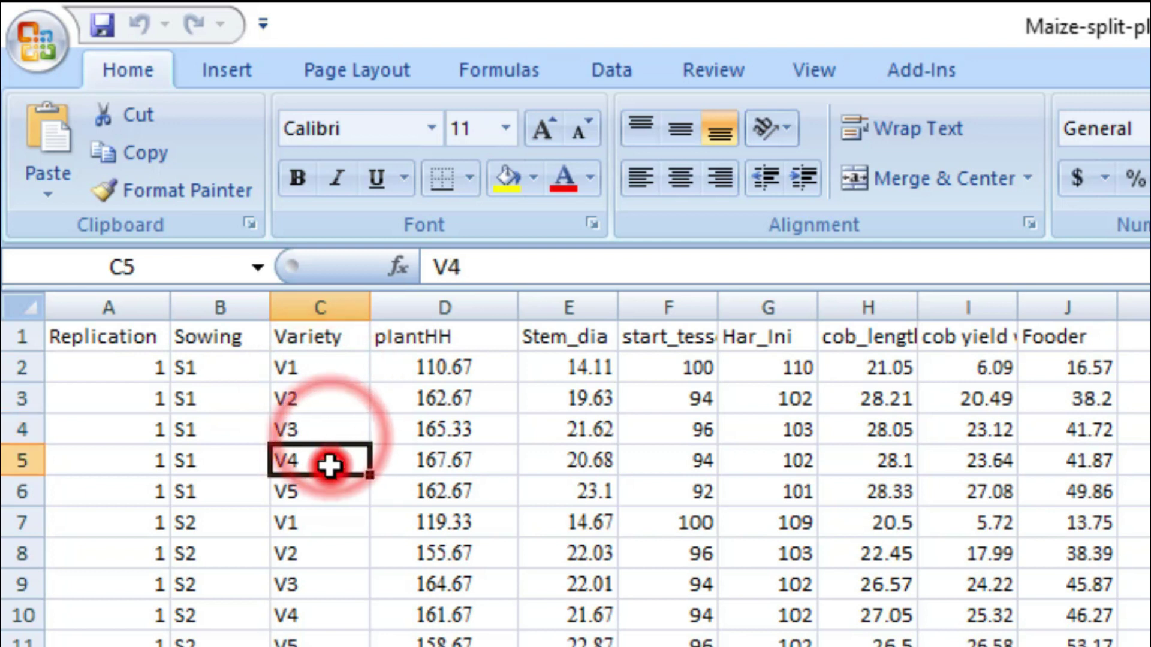
{"action": "left_click", "coordinate": [322, 491]}
{"action": "left_click_drag", "start_coordinate": [308, 367], "coordinate": [337, 488]}
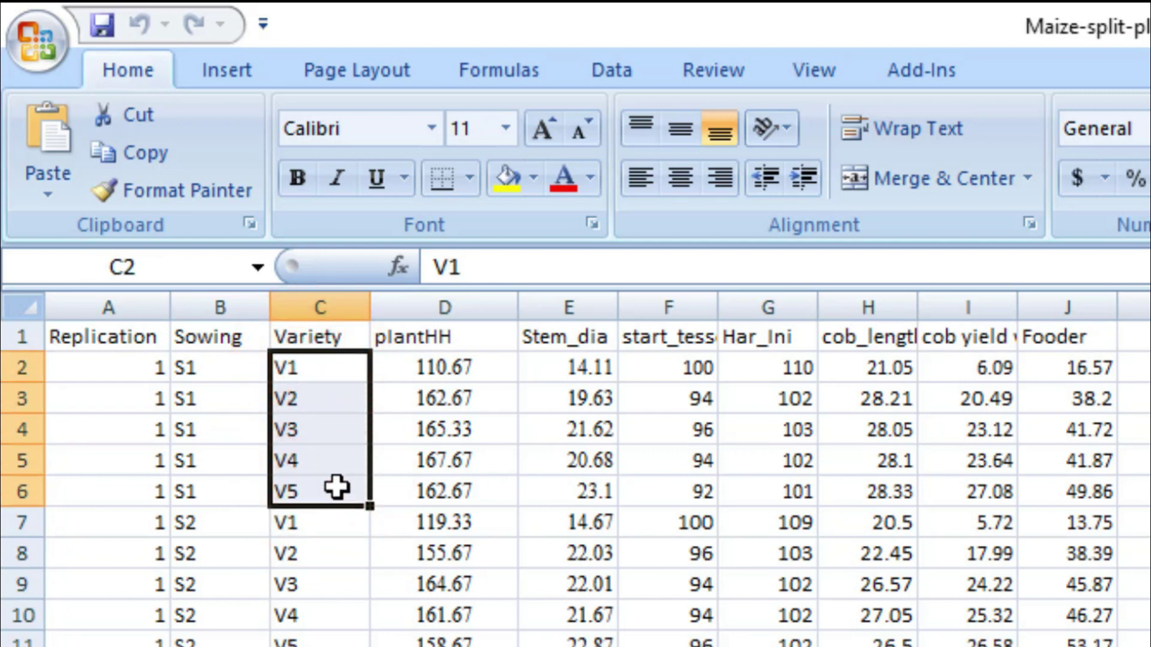
{"action": "left_click", "coordinate": [209, 367]}
{"action": "left_click_drag", "start_coordinate": [209, 366], "coordinate": [244, 459]}
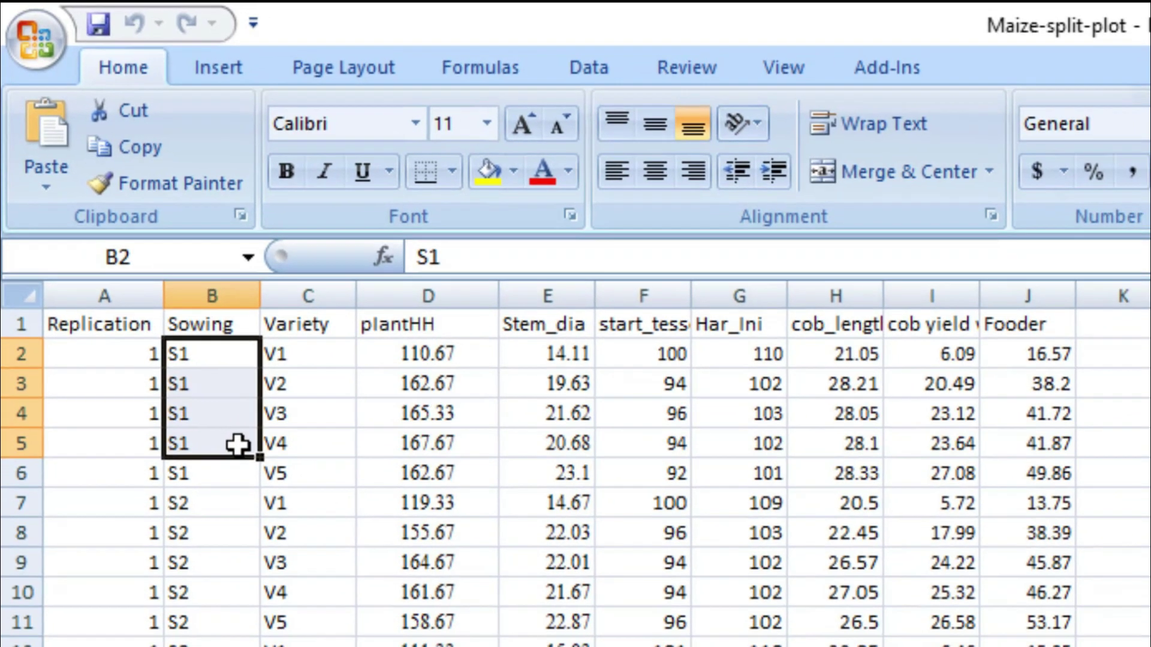
Examine how varieties V1 to V5 are listed against sowing time S2 in replication 1
{"action": "left_click", "coordinate": [299, 503]}
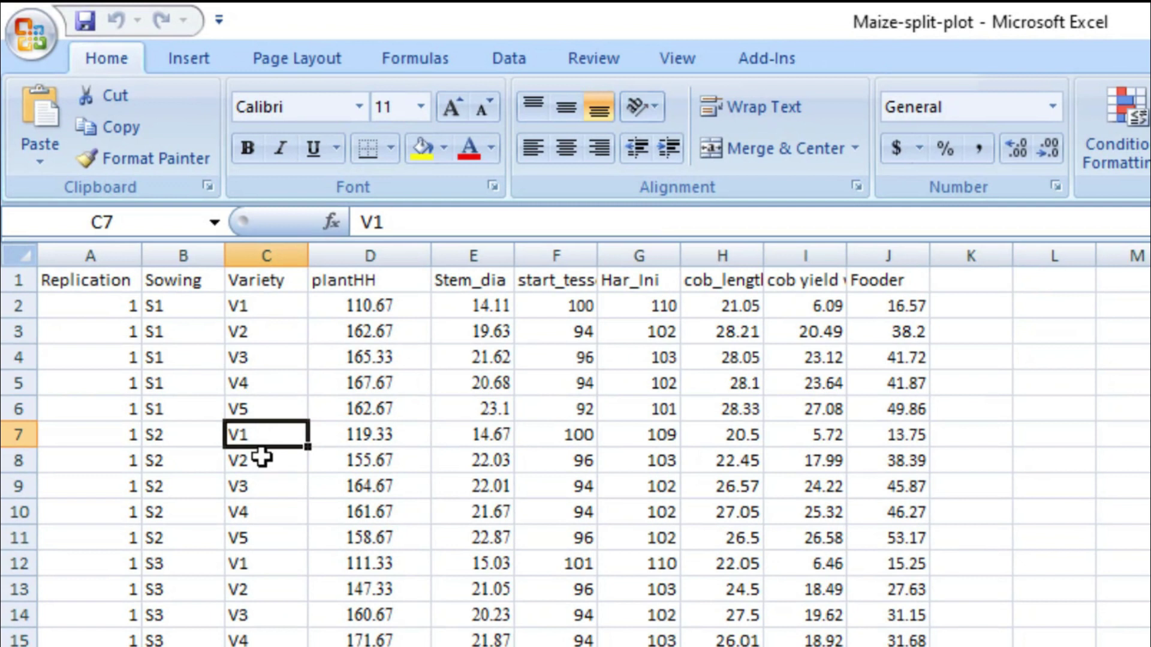
{"action": "left_click", "coordinate": [260, 465]}
{"action": "left_click", "coordinate": [260, 485]}
{"action": "left_click", "coordinate": [264, 512]}
{"action": "left_click", "coordinate": [257, 534]}
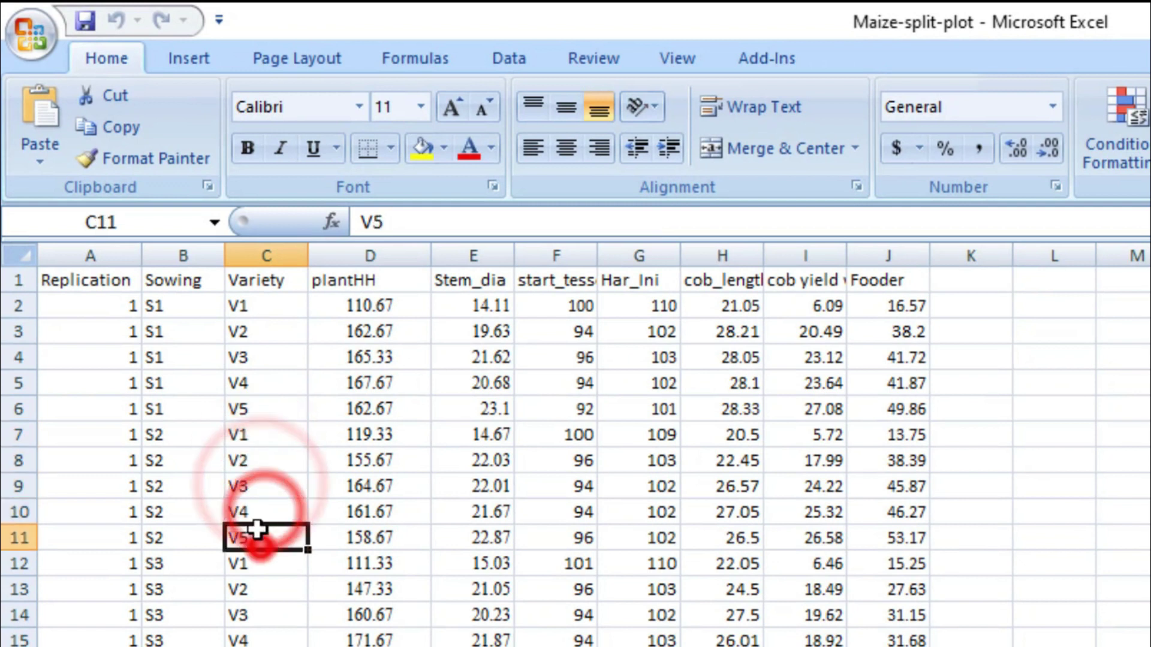
{"action": "left_click_drag", "start_coordinate": [260, 433], "coordinate": [267, 531]}
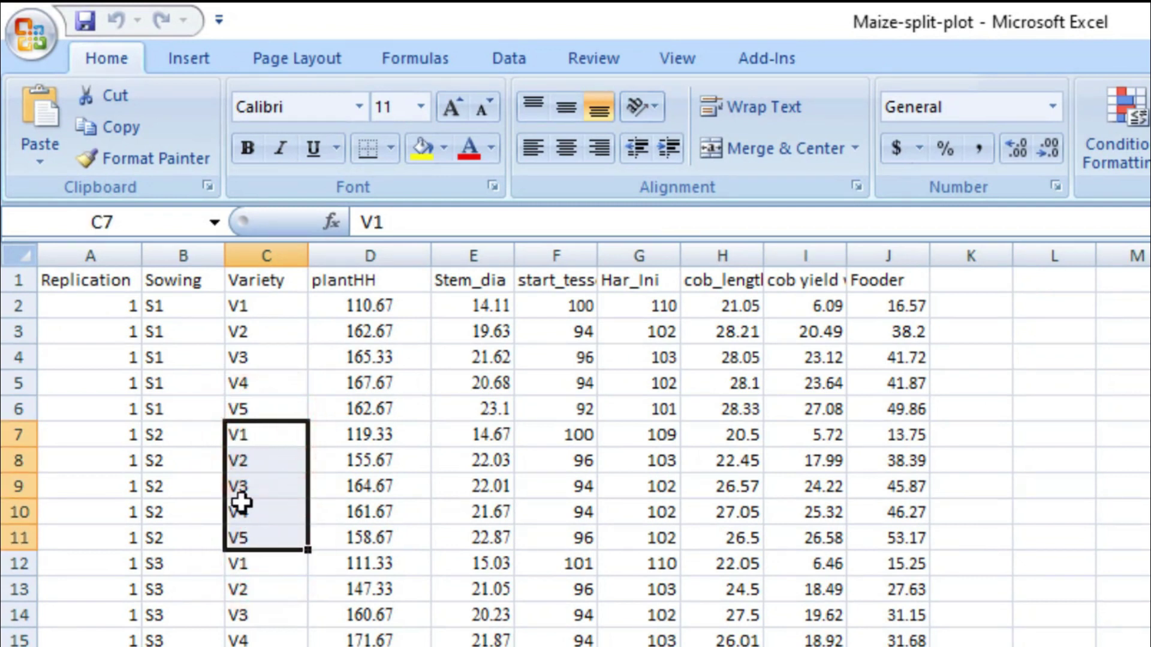
{"action": "left_click_drag", "start_coordinate": [187, 439], "coordinate": [197, 532]}
Examine the variety and sowing entries for the S3 and S4 blocks of replication 1
{"action": "left_click_drag", "start_coordinate": [255, 565], "coordinate": [241, 646]}
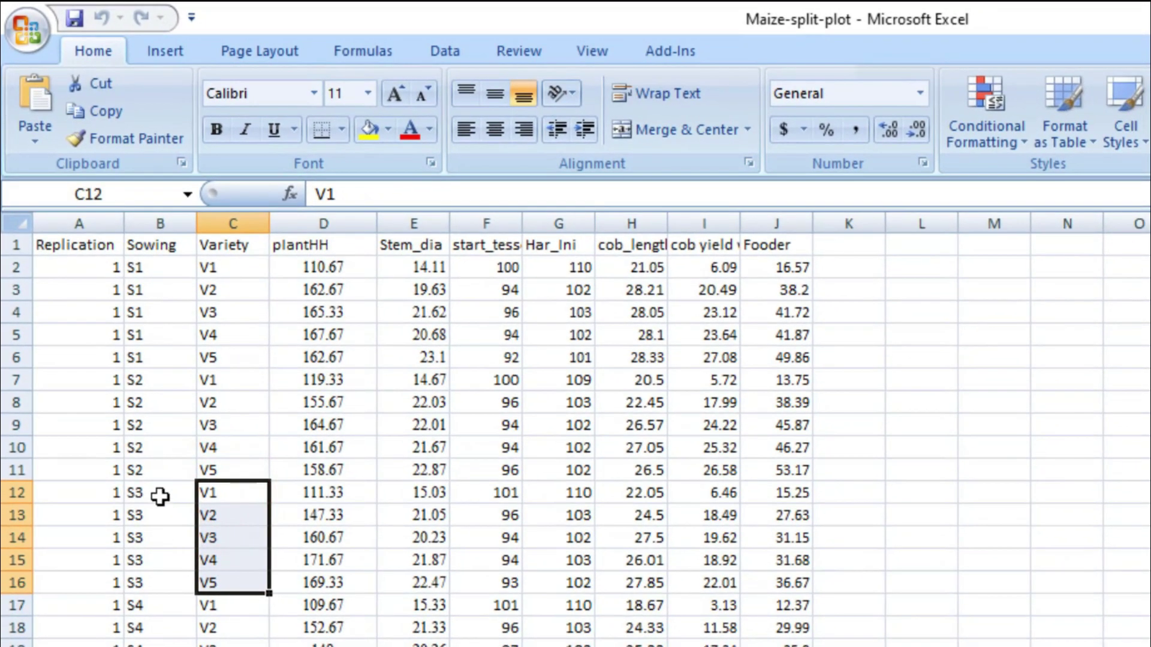
{"action": "left_click_drag", "start_coordinate": [159, 496], "coordinate": [160, 580]}
{"action": "scroll", "coordinate": [206, 410], "scroll_direction": "down", "scroll_amount": 3}
{"action": "left_click_drag", "start_coordinate": [200, 360], "coordinate": [239, 433]}
{"action": "left_click_drag", "start_coordinate": [146, 360], "coordinate": [151, 434]}
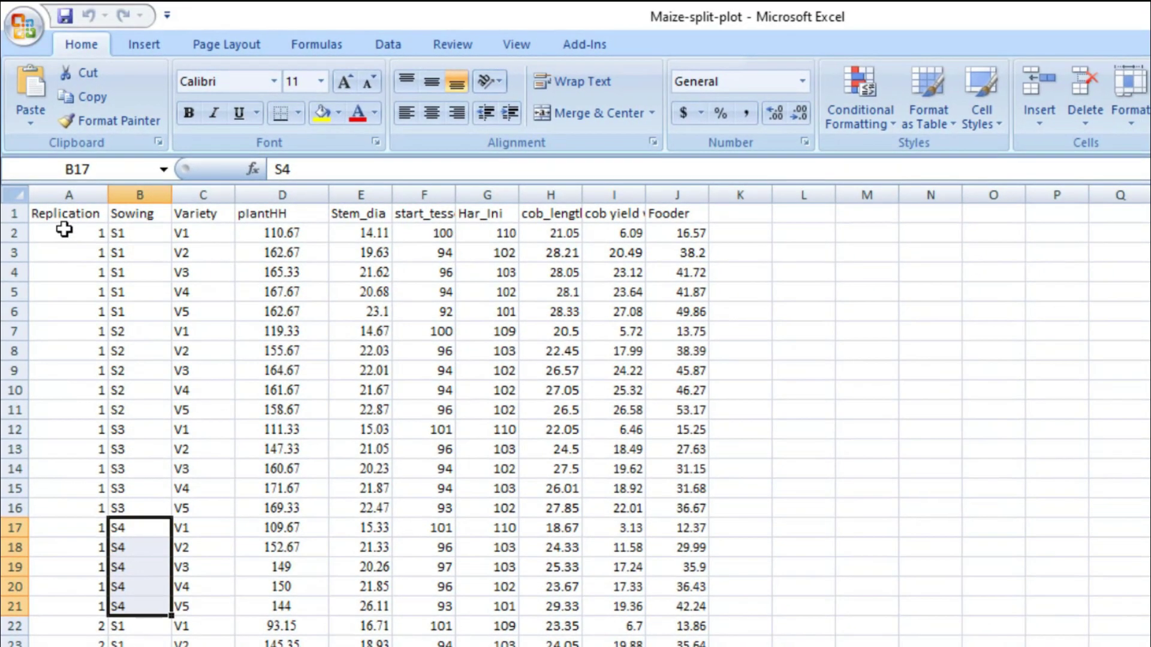
Review the design cells of replication 1, and examine the S1 V1 record with its trait values in row 2
{"action": "left_click_drag", "start_coordinate": [64, 230], "coordinate": [226, 609]}
{"action": "left_click", "coordinate": [116, 235]}
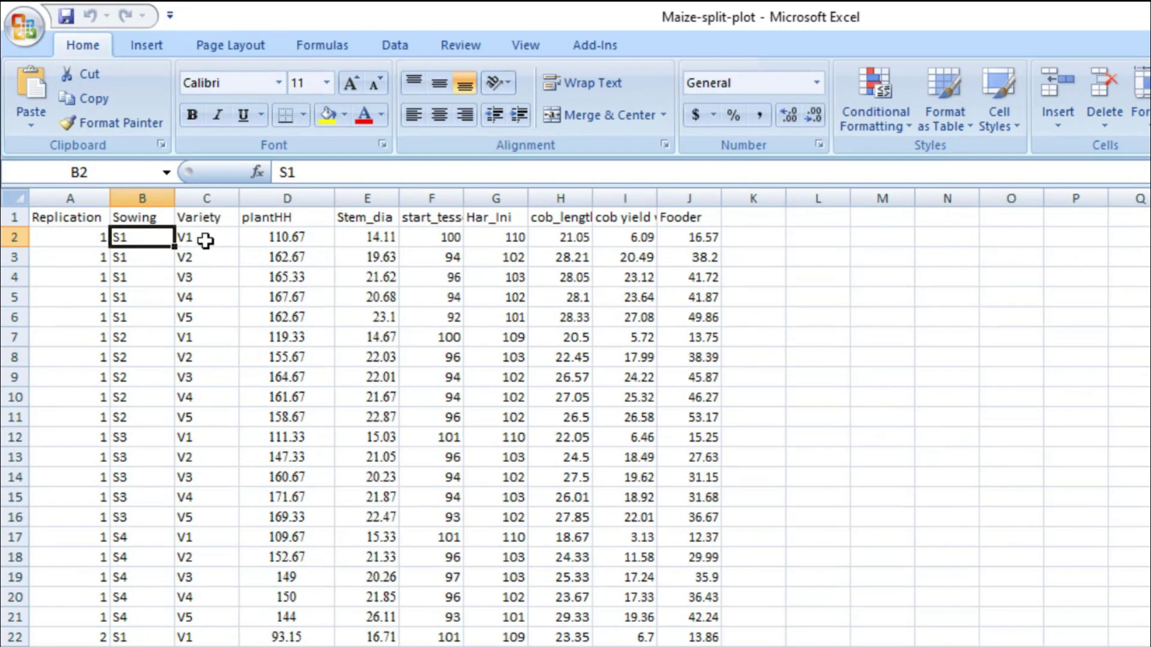
{"action": "left_click", "coordinate": [201, 236]}
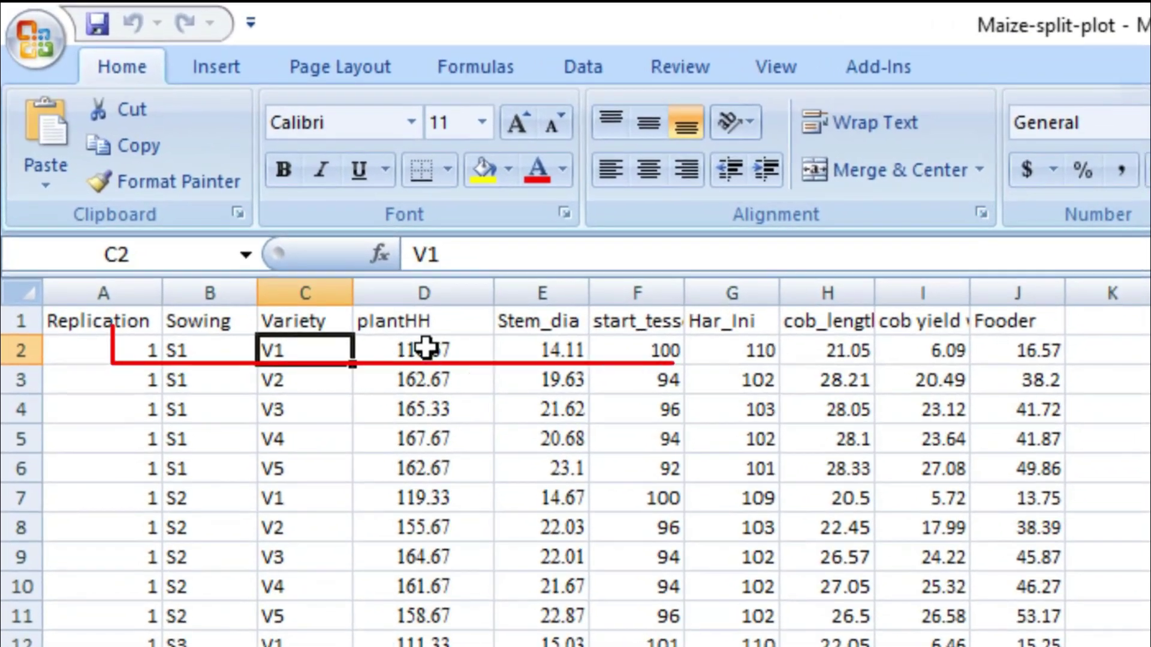
{"action": "left_click", "coordinate": [285, 232]}
{"action": "mouse_move", "coordinate": [534, 365]}
{"action": "left_mouse_down"}
{"action": "mouse_move", "coordinate": [807, 368]}
{"action": "mouse_move", "coordinate": [1007, 353]}
{"action": "left_mouse_up"}
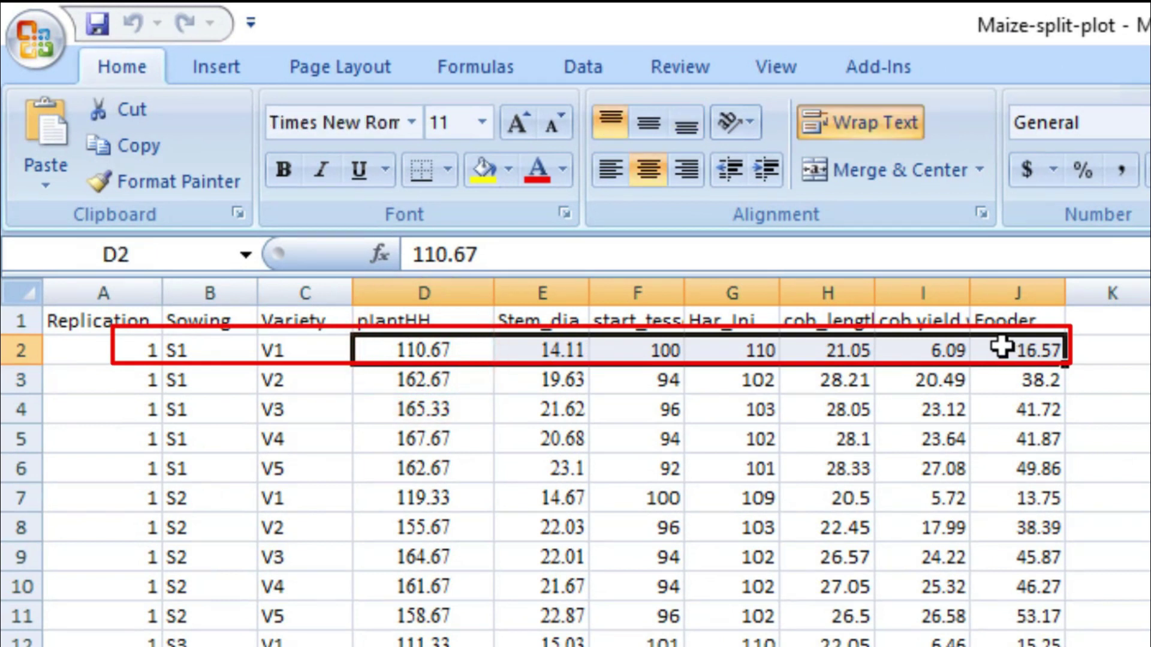
Examine the S1 records for varieties V2 and V3 in rows 3 and 4
{"action": "left_click", "coordinate": [210, 380]}
{"action": "left_click", "coordinate": [287, 376]}
{"action": "left_click_drag", "start_coordinate": [412, 377], "coordinate": [923, 353]}
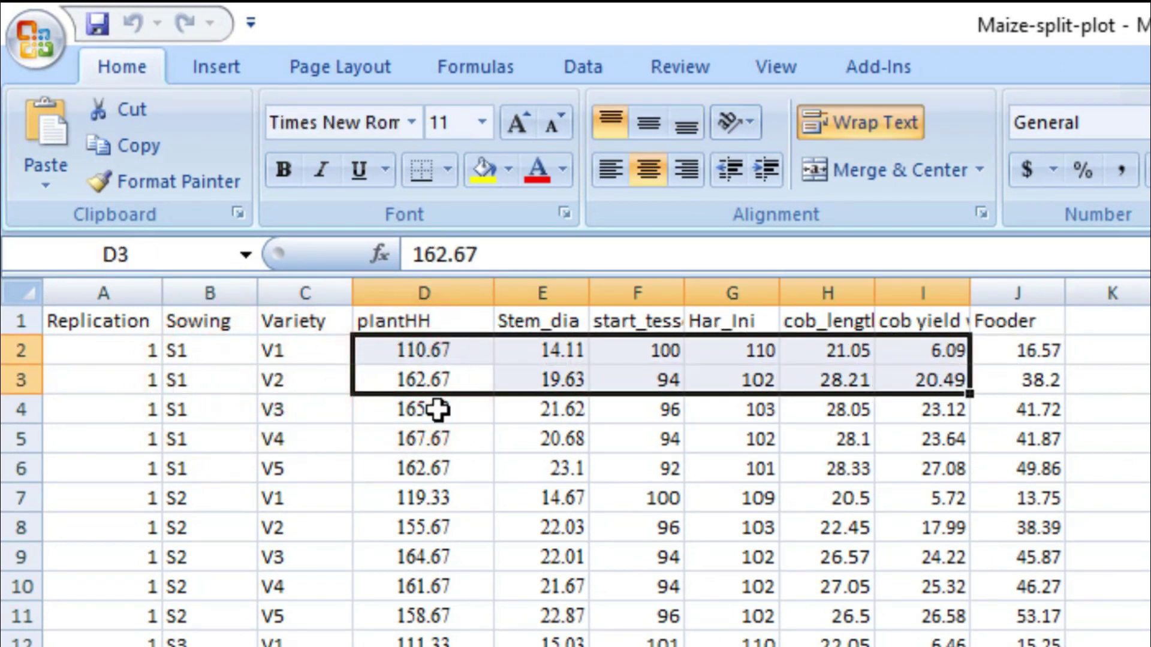
{"action": "left_click", "coordinate": [302, 399]}
{"action": "left_click", "coordinate": [204, 409]}
{"action": "left_click", "coordinate": [287, 399]}
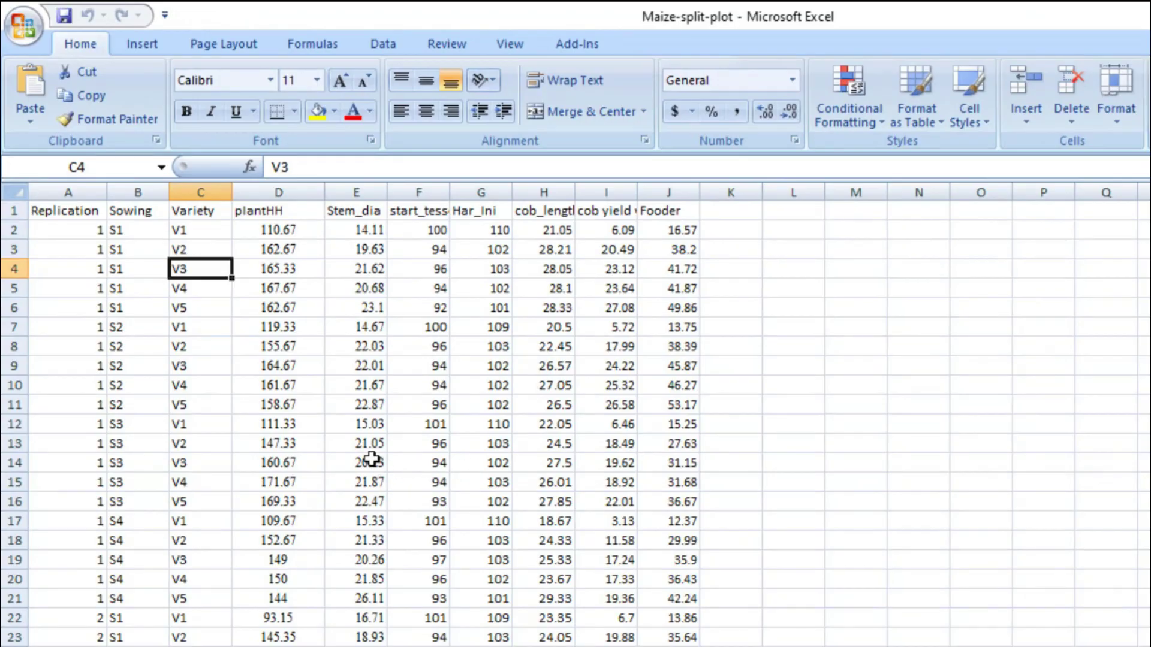
Examine the Replication, Sowing and Variety blocks for replications 1, 2 and 3 in turn
{"action": "left_click_drag", "start_coordinate": [60, 230], "coordinate": [178, 596]}
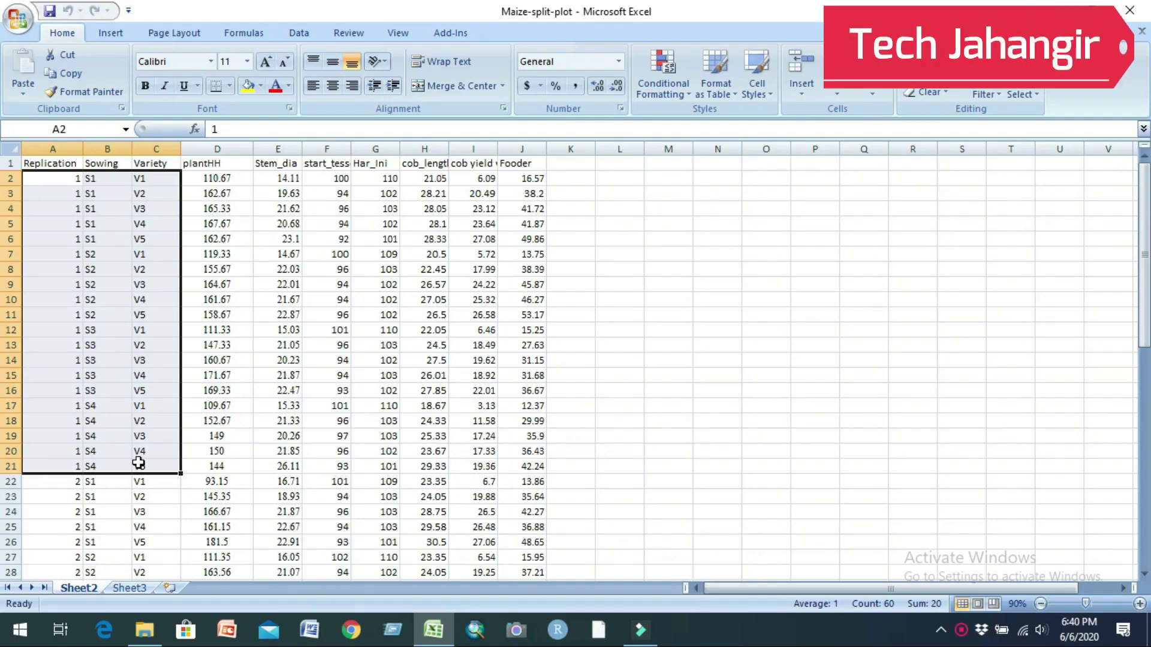
{"action": "scroll", "coordinate": [140, 428], "scroll_direction": "down", "scroll_amount": 3}
{"action": "left_click_drag", "start_coordinate": [72, 345], "coordinate": [156, 531]}
{"action": "scroll", "coordinate": [157, 436], "scroll_direction": "down", "scroll_amount": 5}
{"action": "left_click_drag", "start_coordinate": [57, 317], "coordinate": [157, 558]}
{"action": "scroll", "coordinate": [157, 558], "scroll_direction": "up", "scroll_amount": 11}
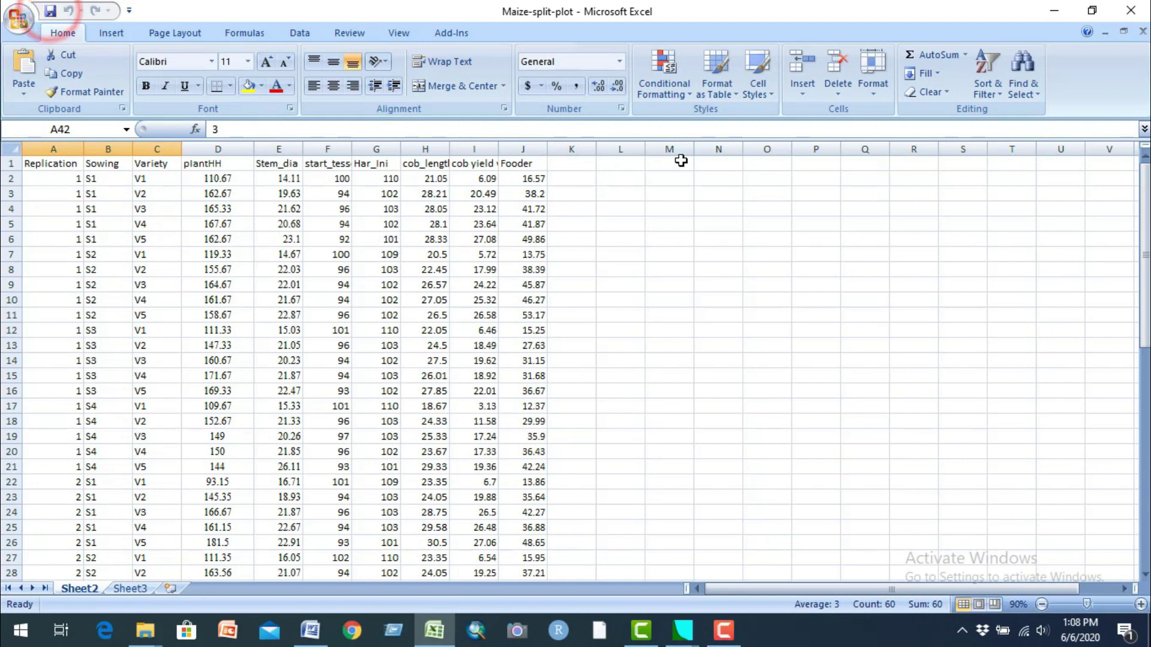
Open Statistix 10 and import Sheet2 of the Maize-split-plot Excel file, reading the variable names from the file
{"action": "left_click", "coordinate": [1051, 9]}
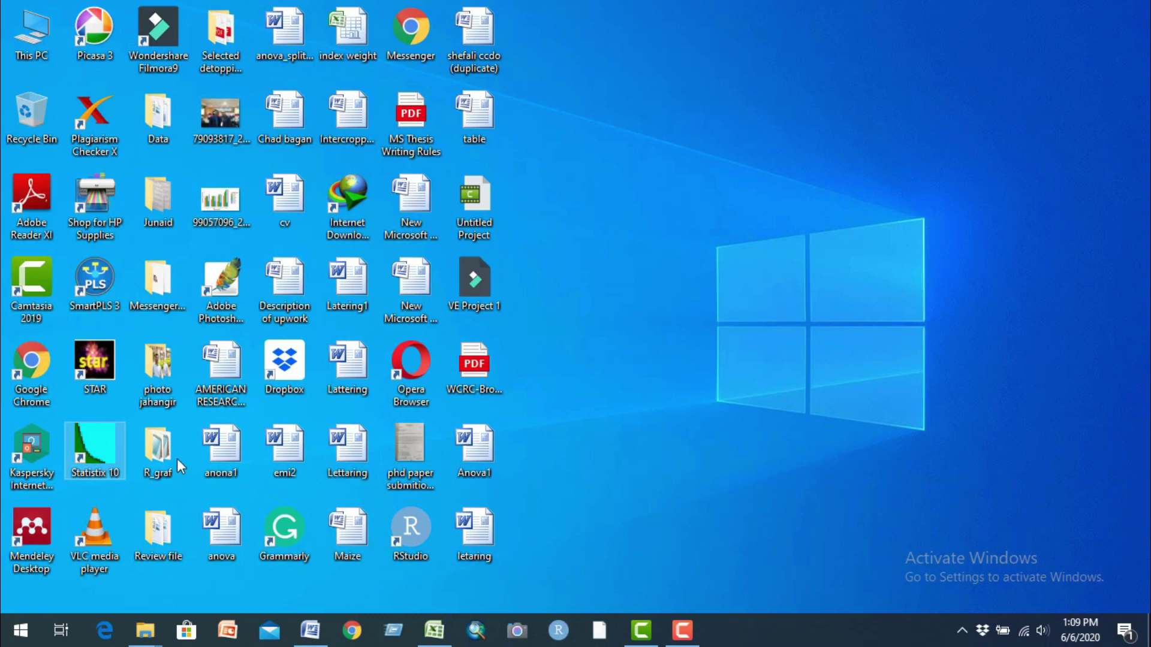
{"action": "double_click", "coordinate": [93, 449]}
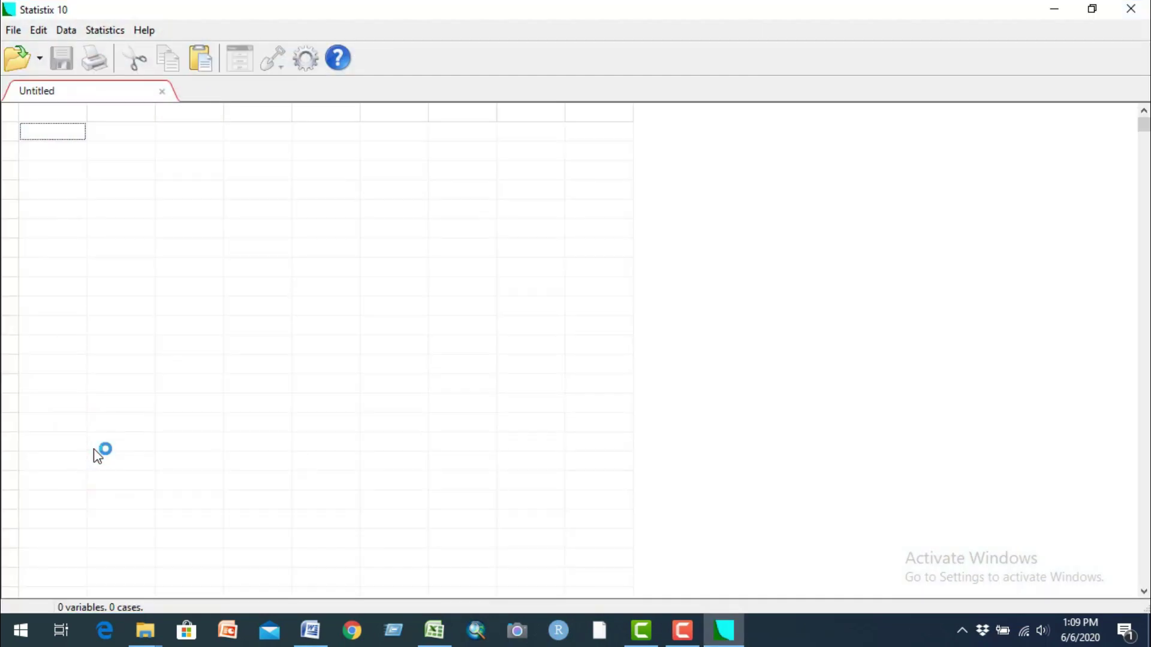
{"action": "left_click", "coordinate": [13, 31]}
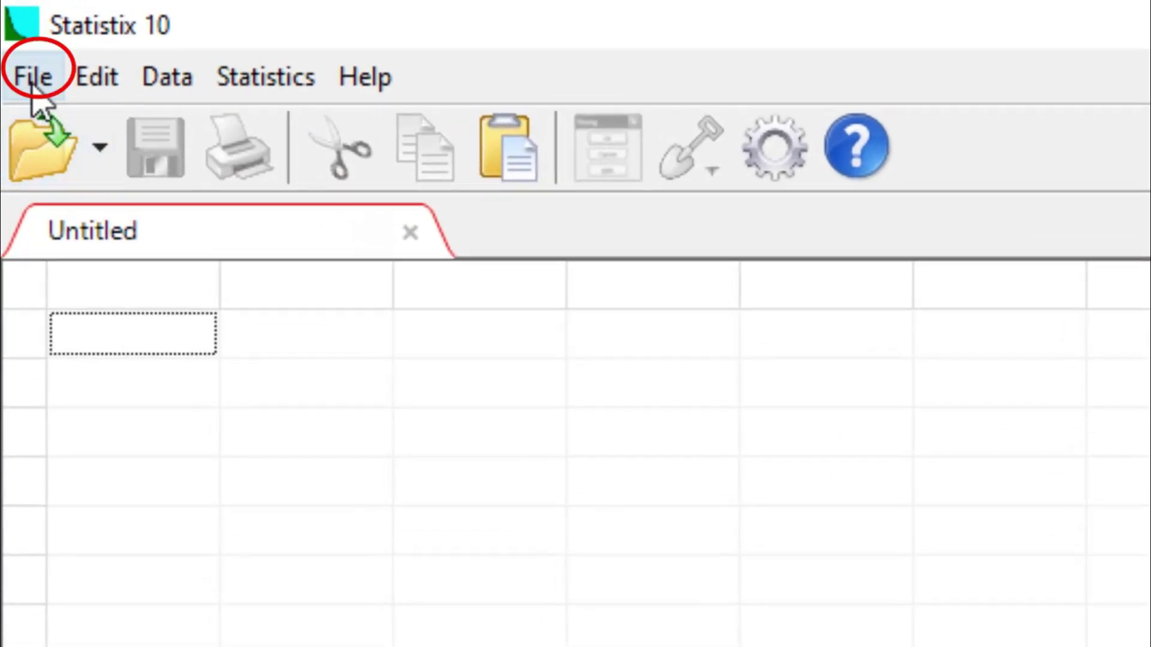
{"action": "left_click", "coordinate": [32, 78]}
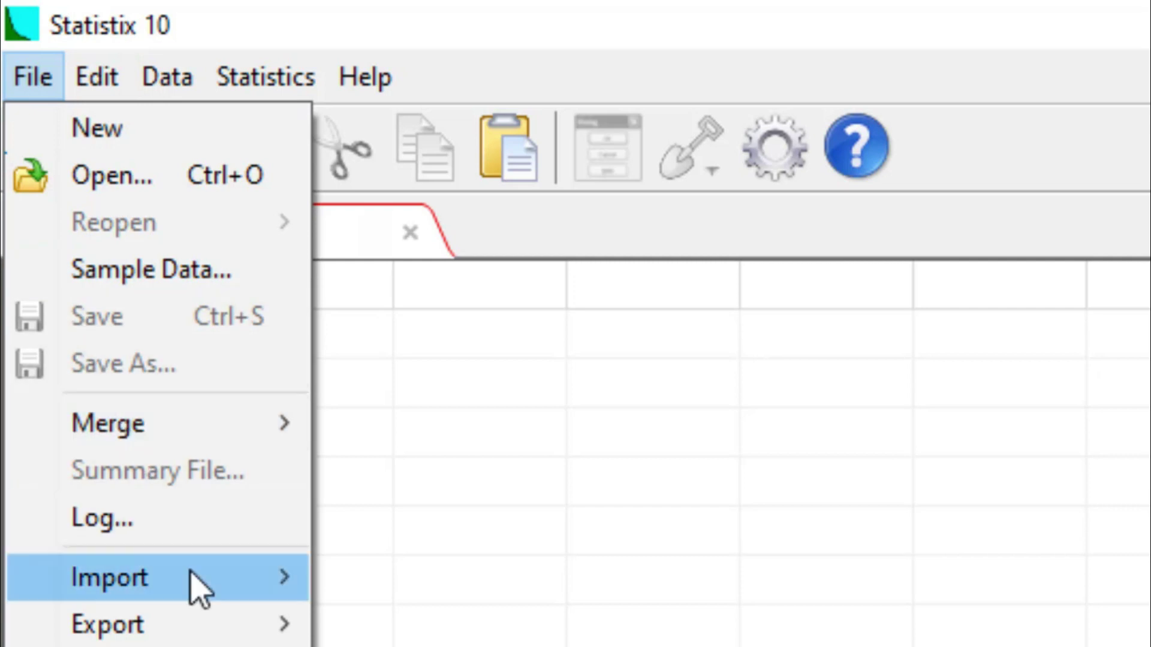
{"action": "mouse_move", "coordinate": [190, 573]}
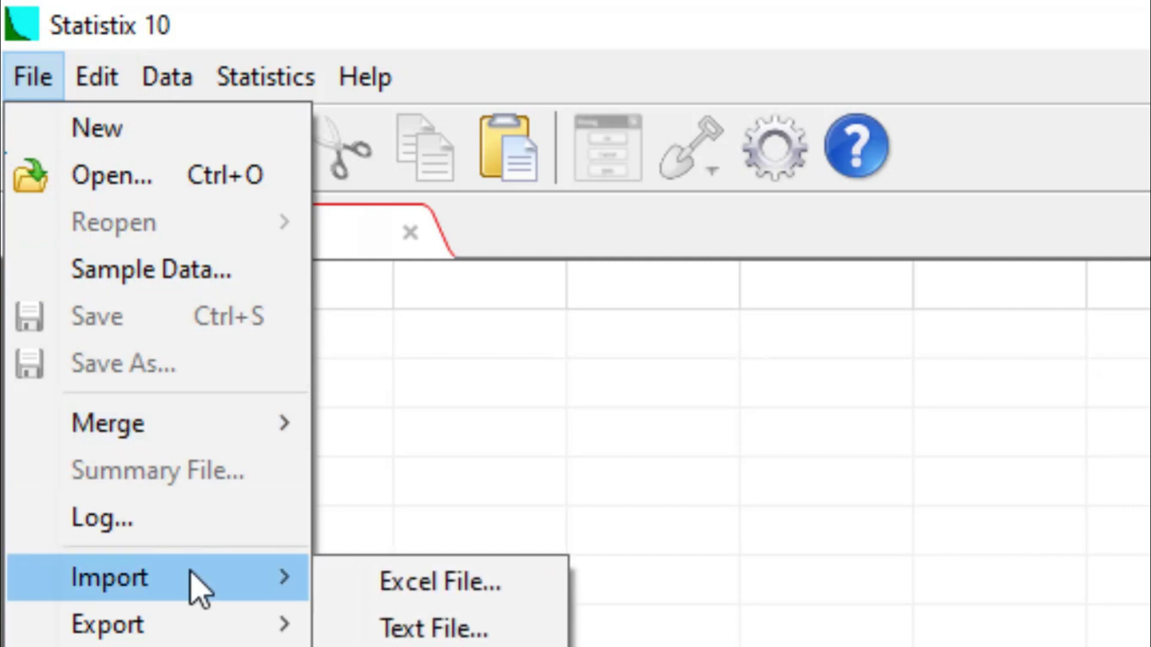
{"action": "left_click", "coordinate": [507, 580]}
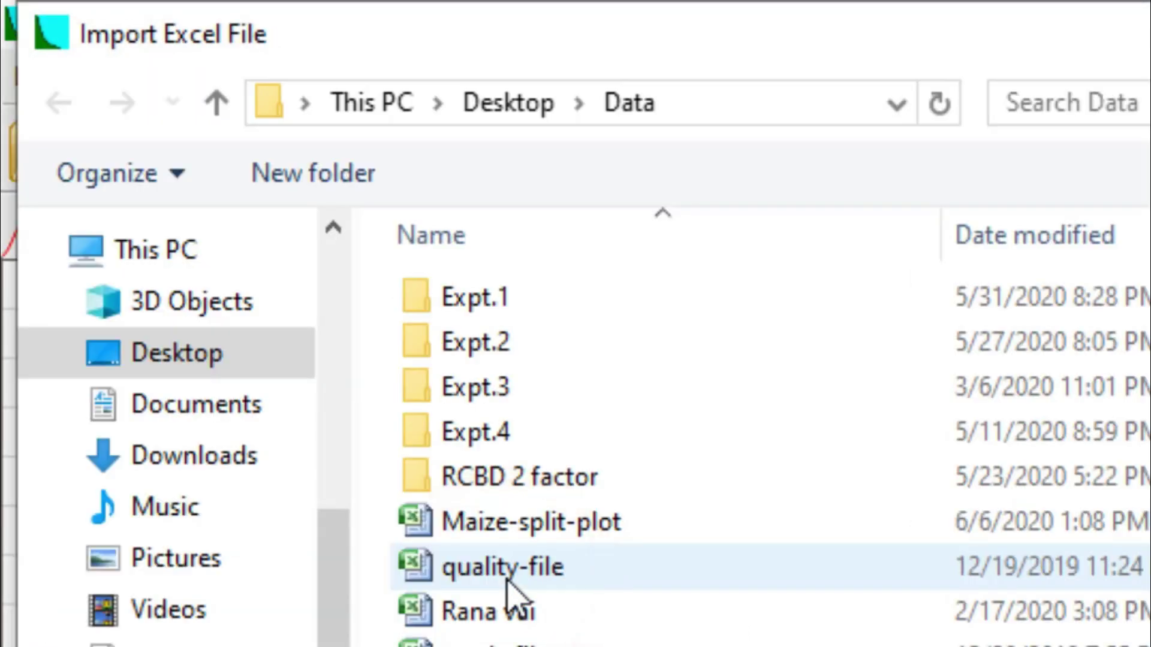
{"action": "left_click", "coordinate": [527, 521]}
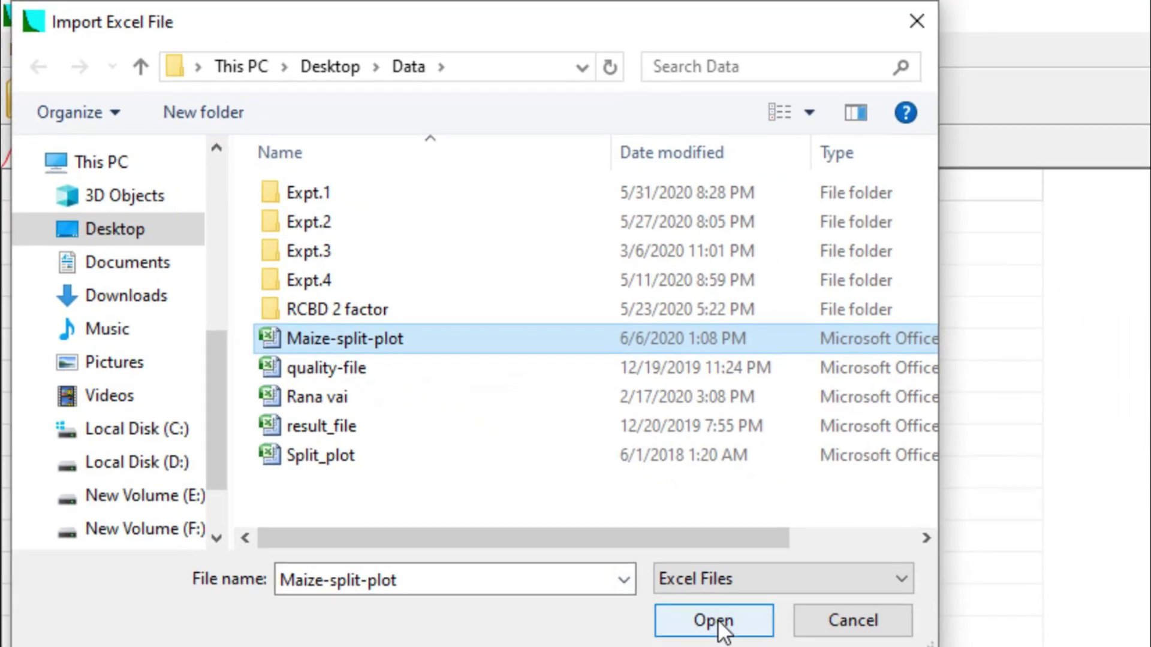
{"action": "left_click", "coordinate": [695, 599]}
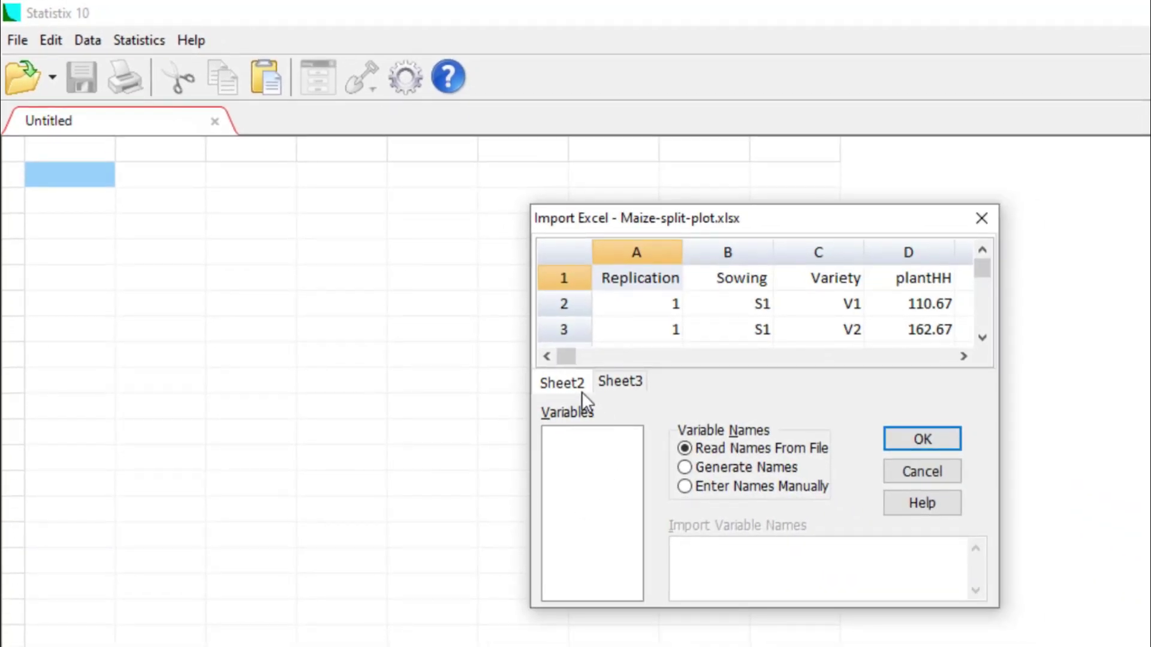
{"action": "left_click", "coordinate": [937, 437]}
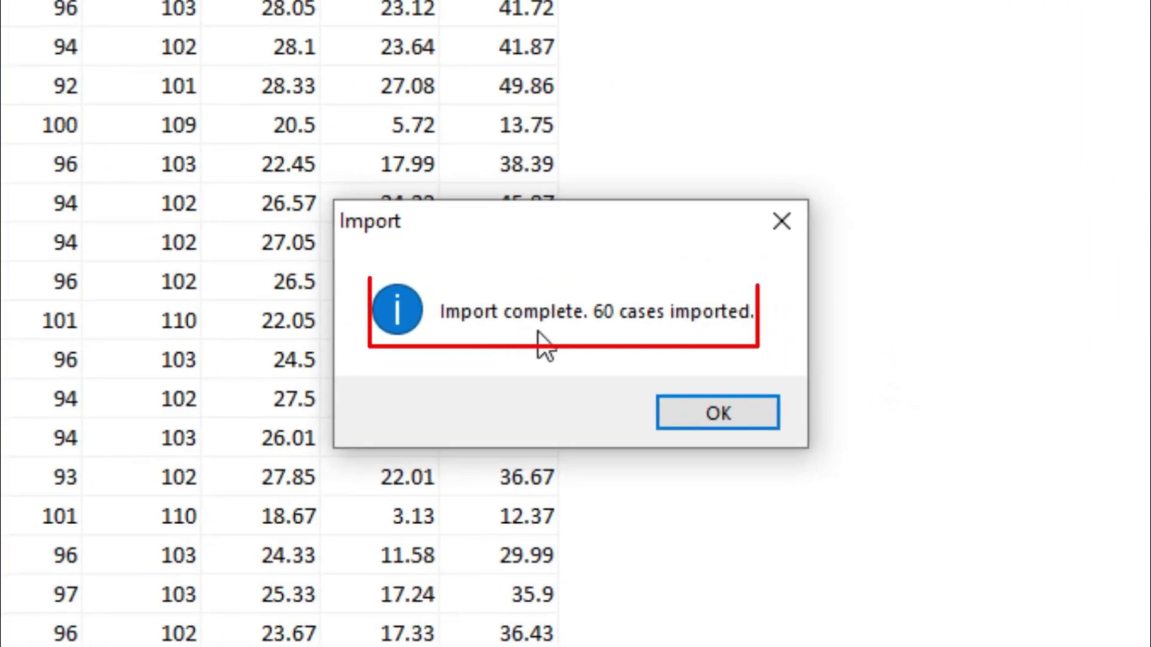
{"action": "left_click", "coordinate": [718, 412]}
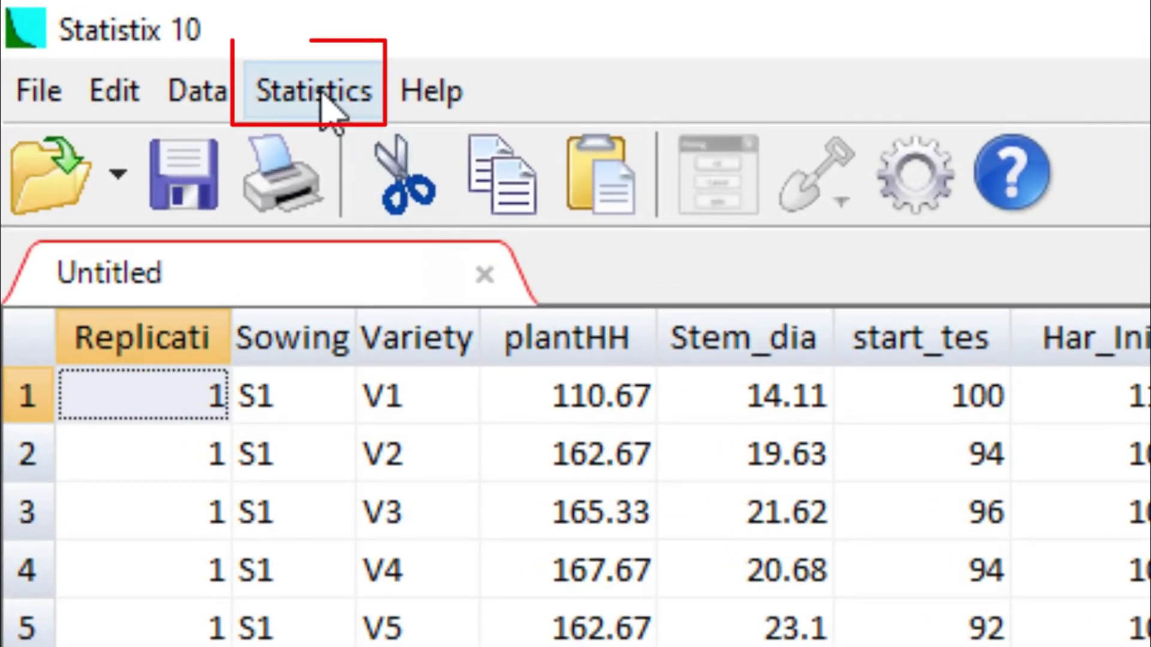
Set up a Split-Plot Design analysis of variance with Replicati as replication variable, Sowing as main-plot factor and Variety as subplot factor
{"action": "left_click", "coordinate": [322, 96]}
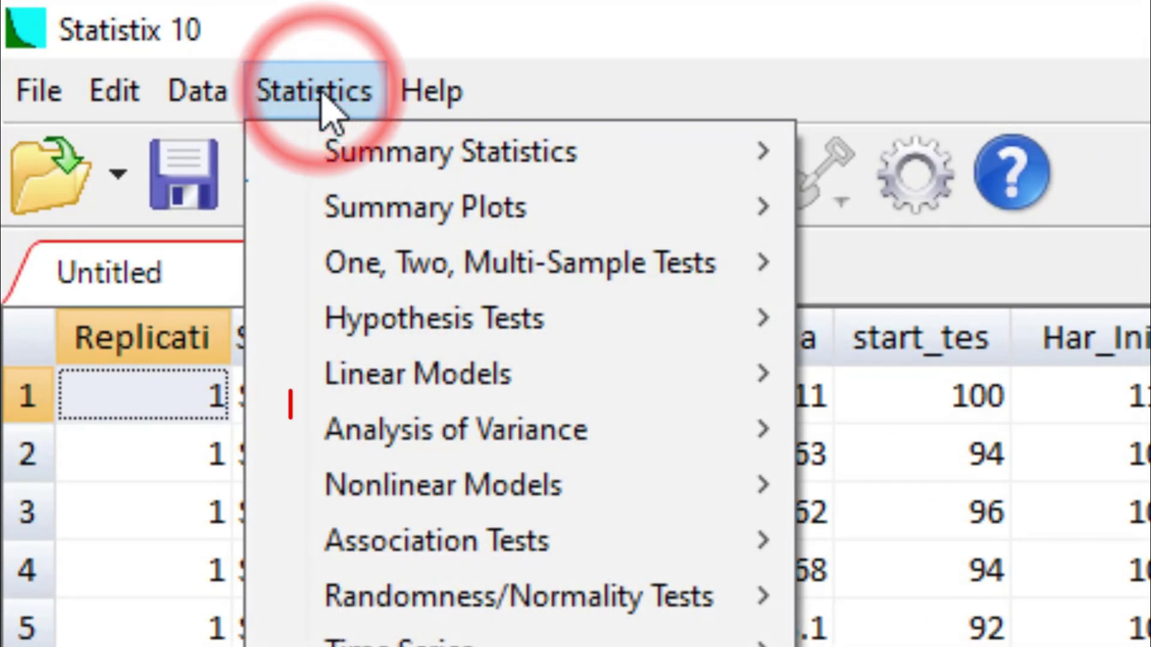
{"action": "mouse_move", "coordinate": [551, 433]}
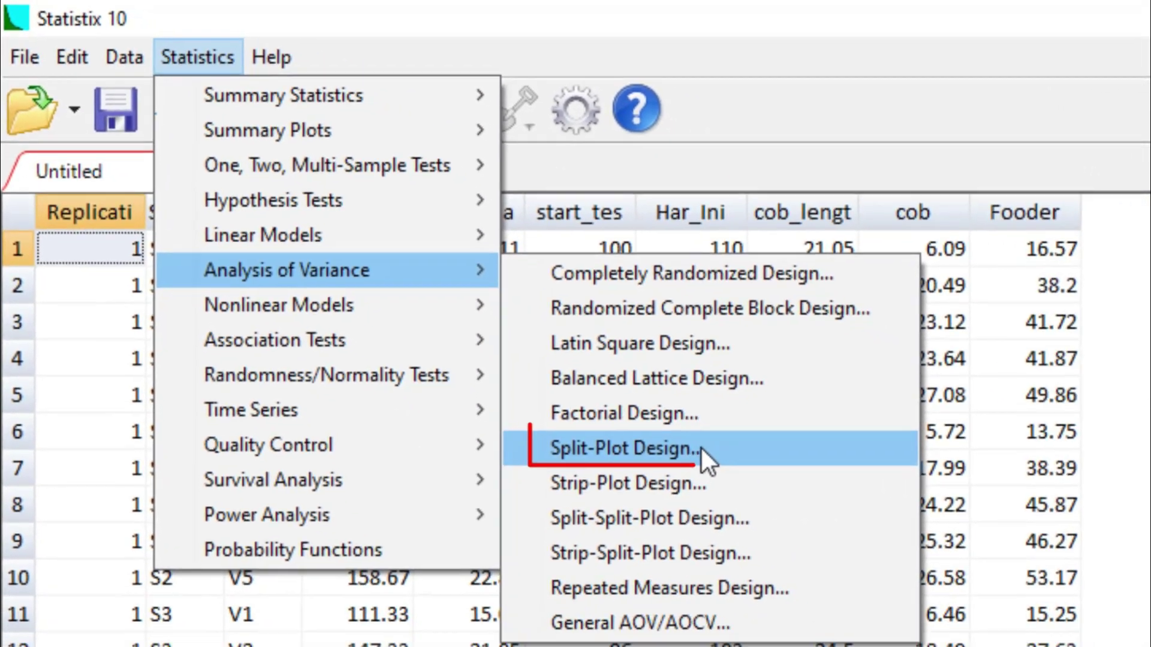
{"action": "left_click", "coordinate": [869, 557]}
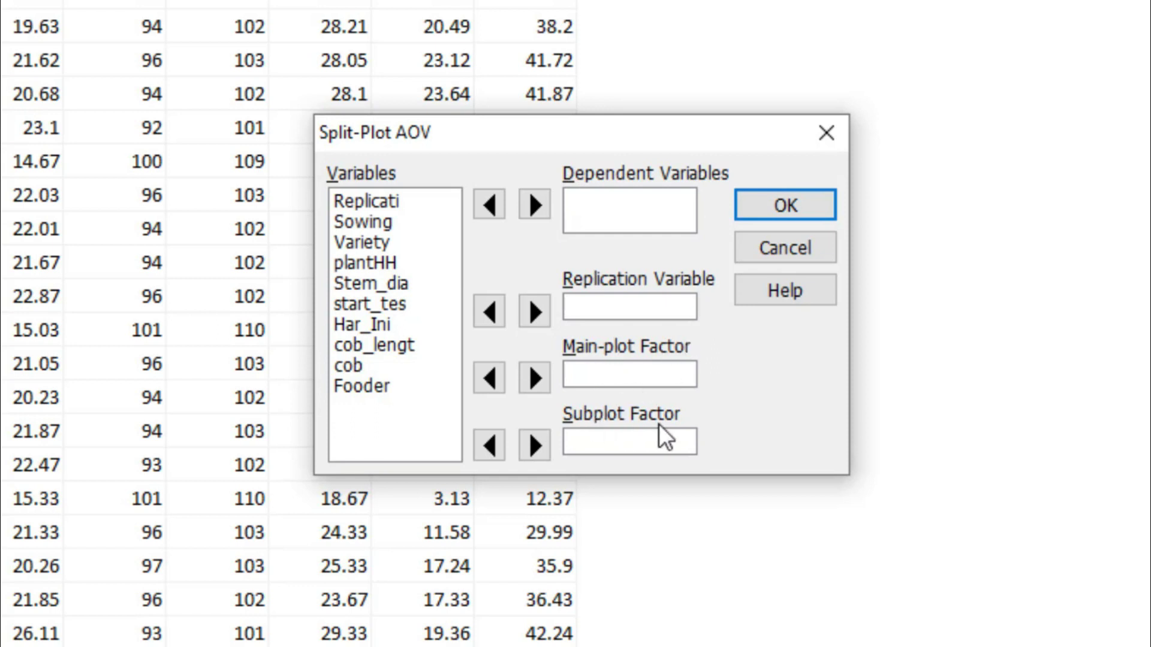
{"action": "left_click", "coordinate": [370, 204]}
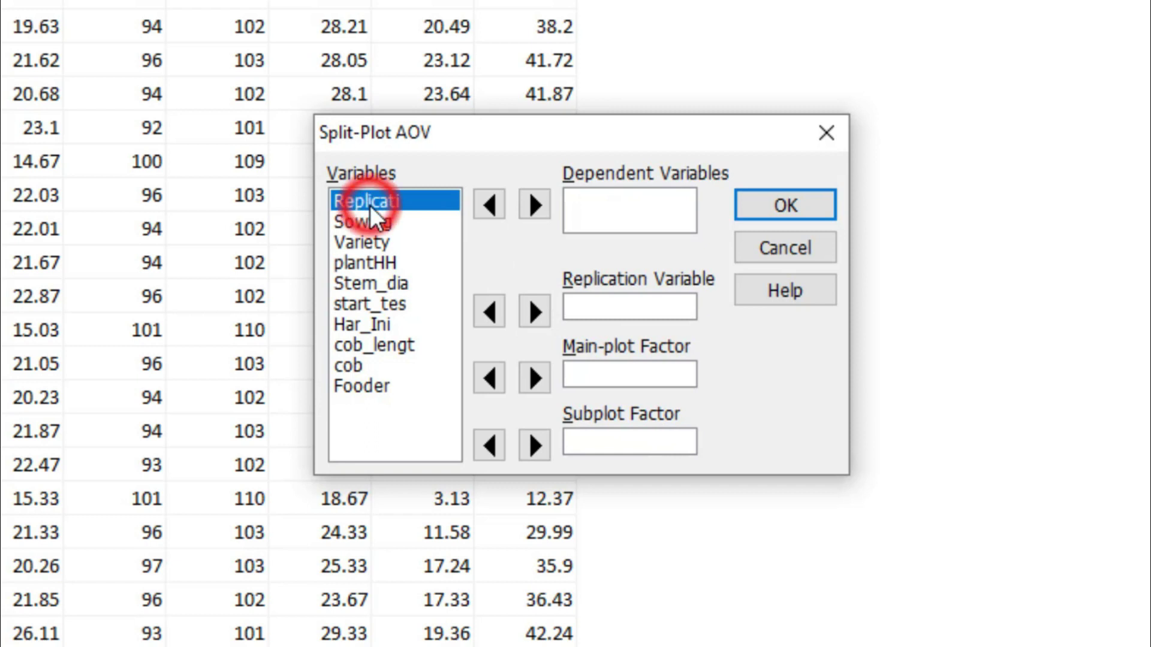
{"action": "left_click", "coordinate": [527, 311]}
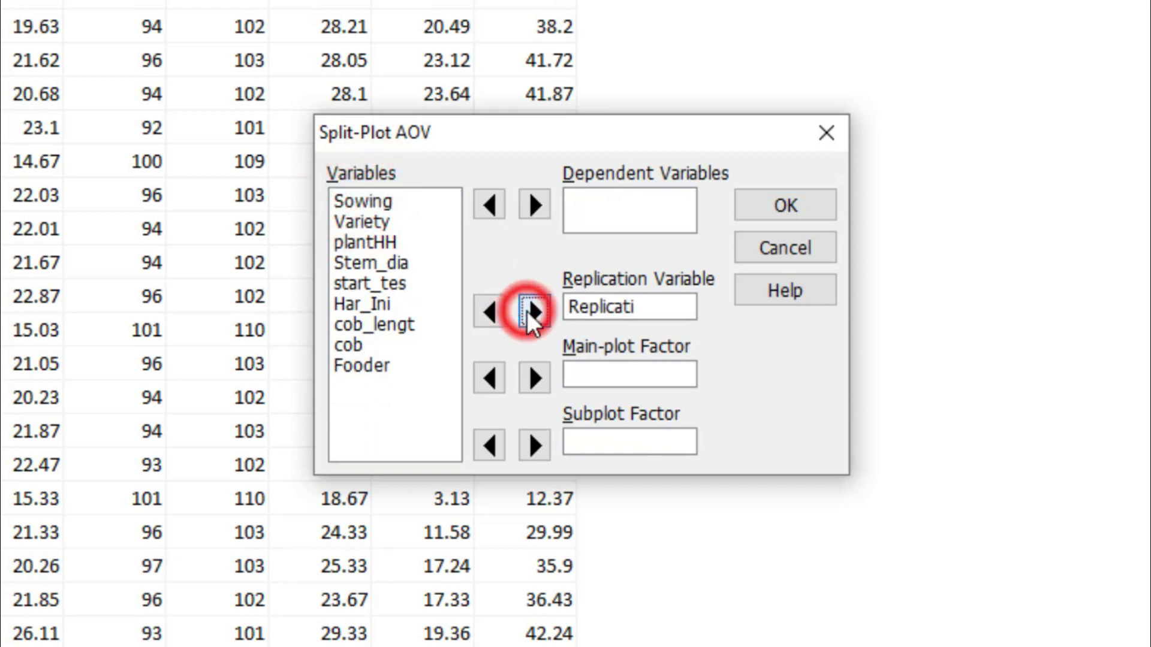
{"action": "left_click", "coordinate": [363, 198]}
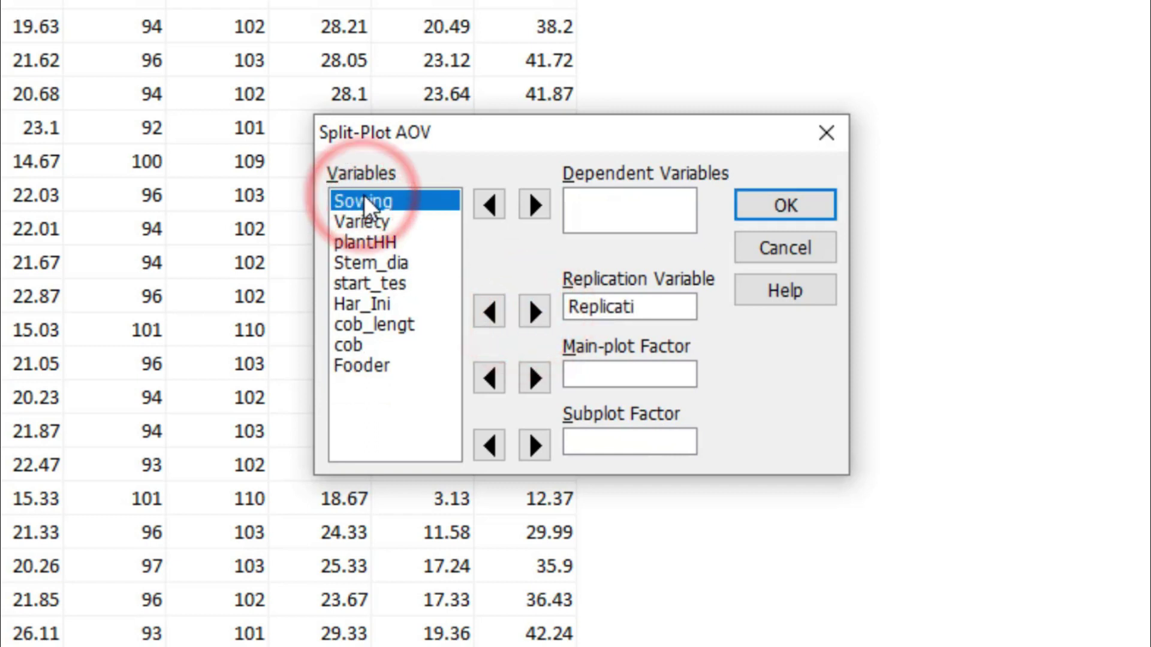
{"action": "left_click", "coordinate": [533, 378]}
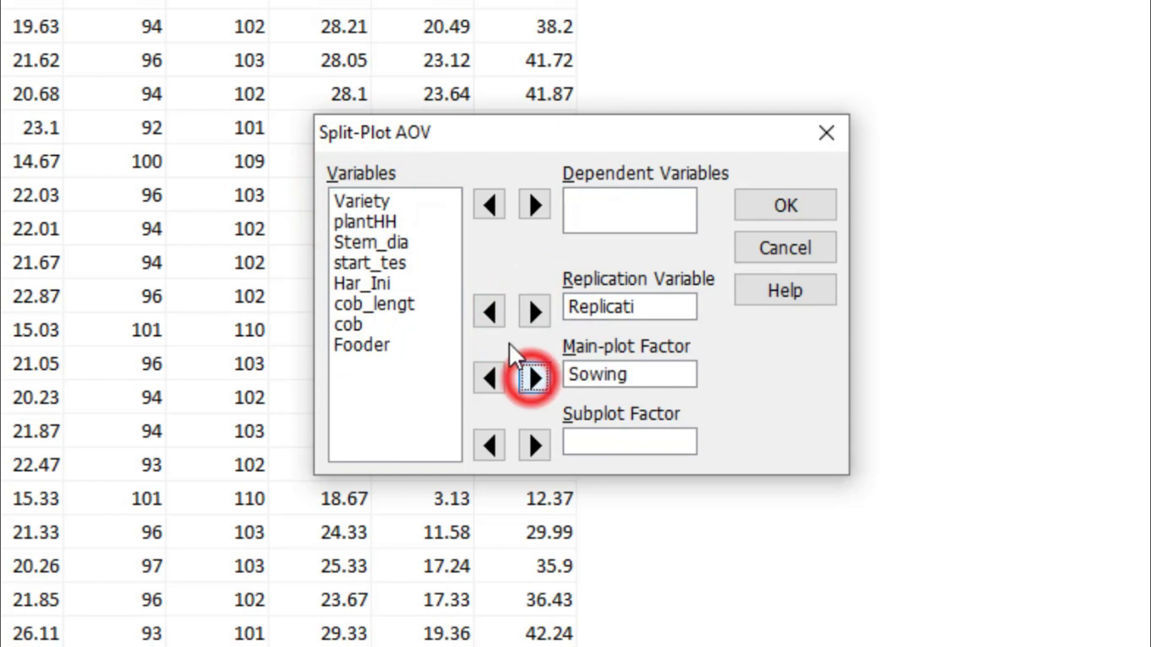
{"action": "left_click", "coordinate": [370, 201]}
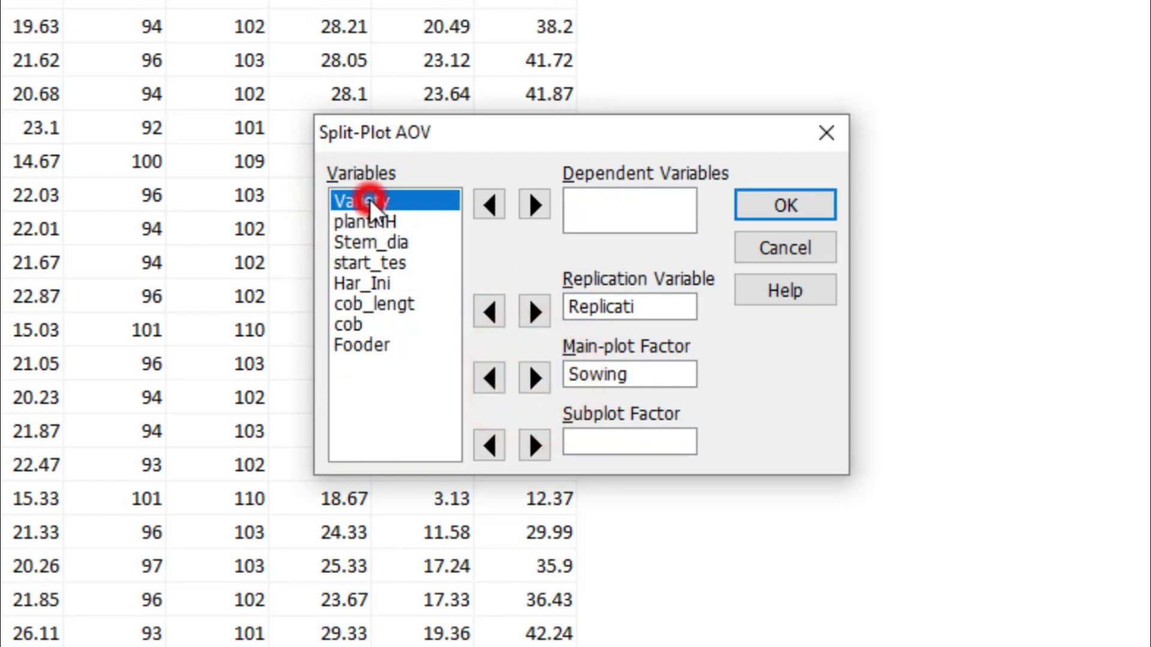
{"action": "left_click", "coordinate": [533, 445]}
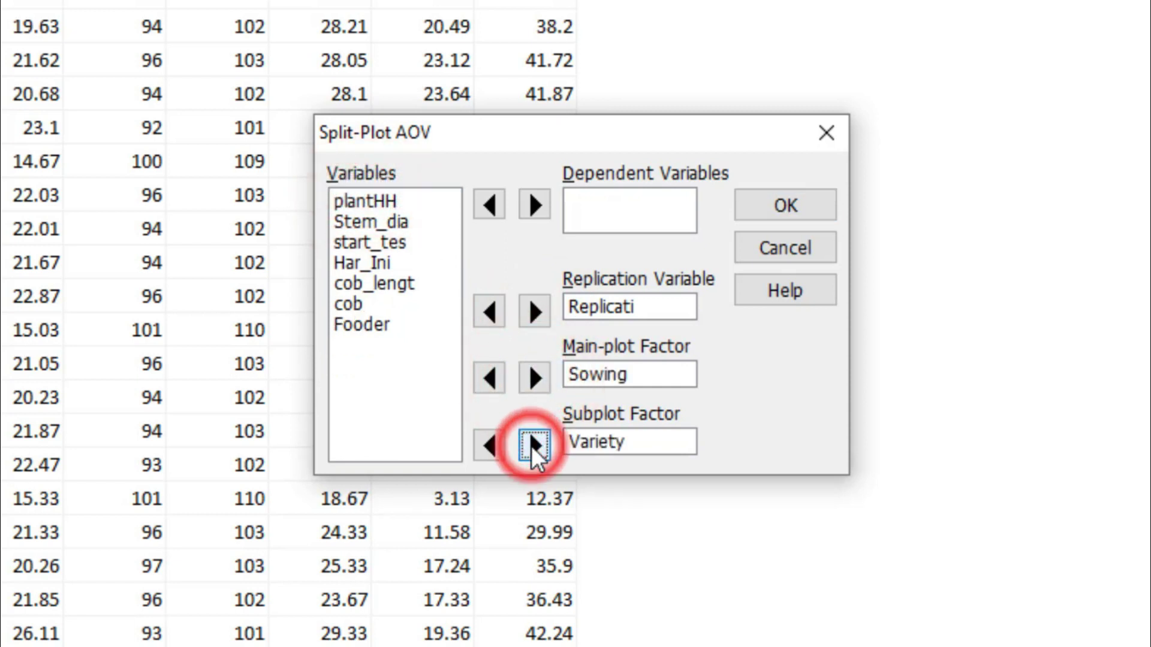
Assign all seven traits from plantHH to Fooder as dependent variables and run the split-plot AOV
{"action": "left_click", "coordinate": [380, 203]}
{"action": "left_click", "coordinate": [374, 322], "text": "shift"}
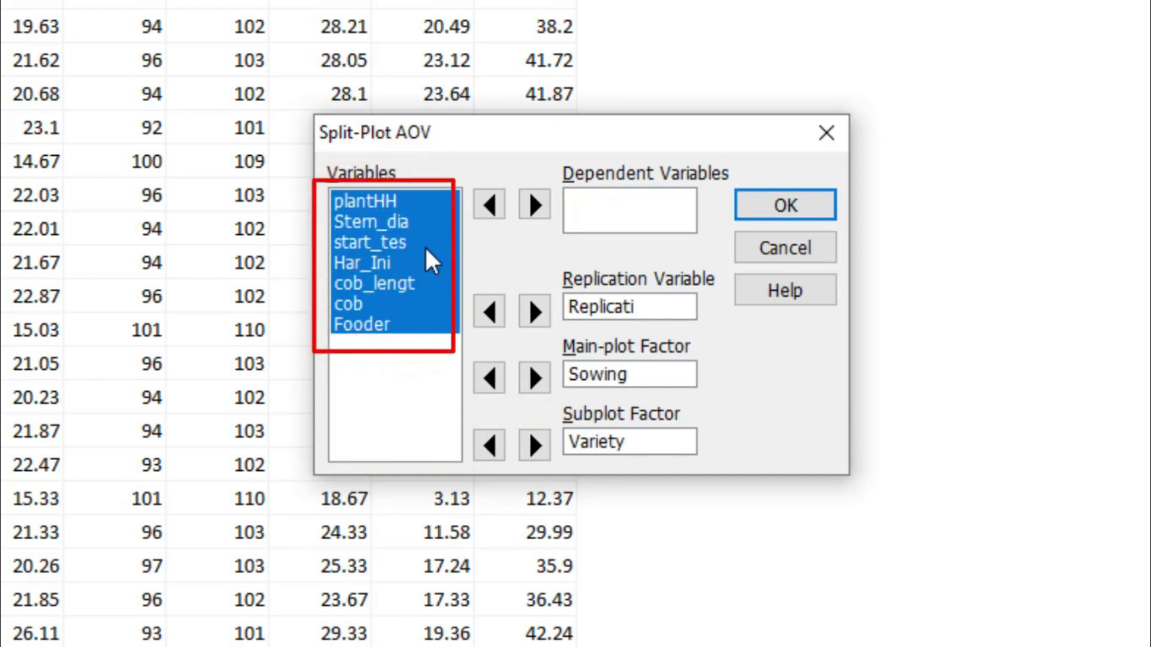
{"action": "left_click", "coordinate": [532, 202]}
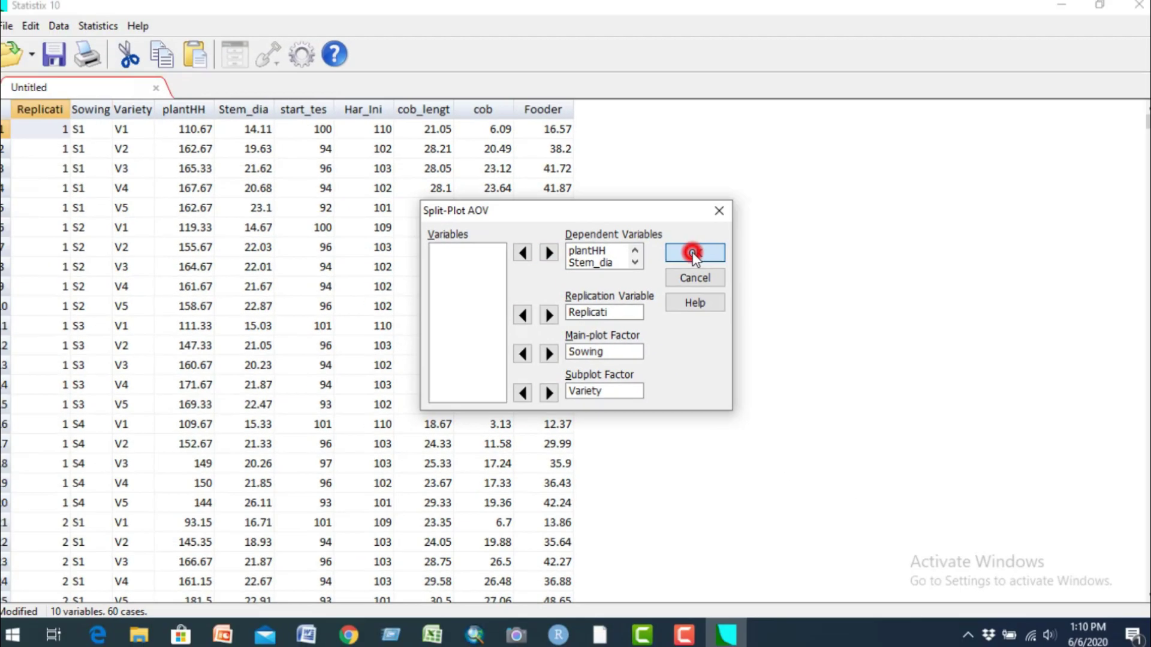
{"action": "left_click", "coordinate": [781, 207]}
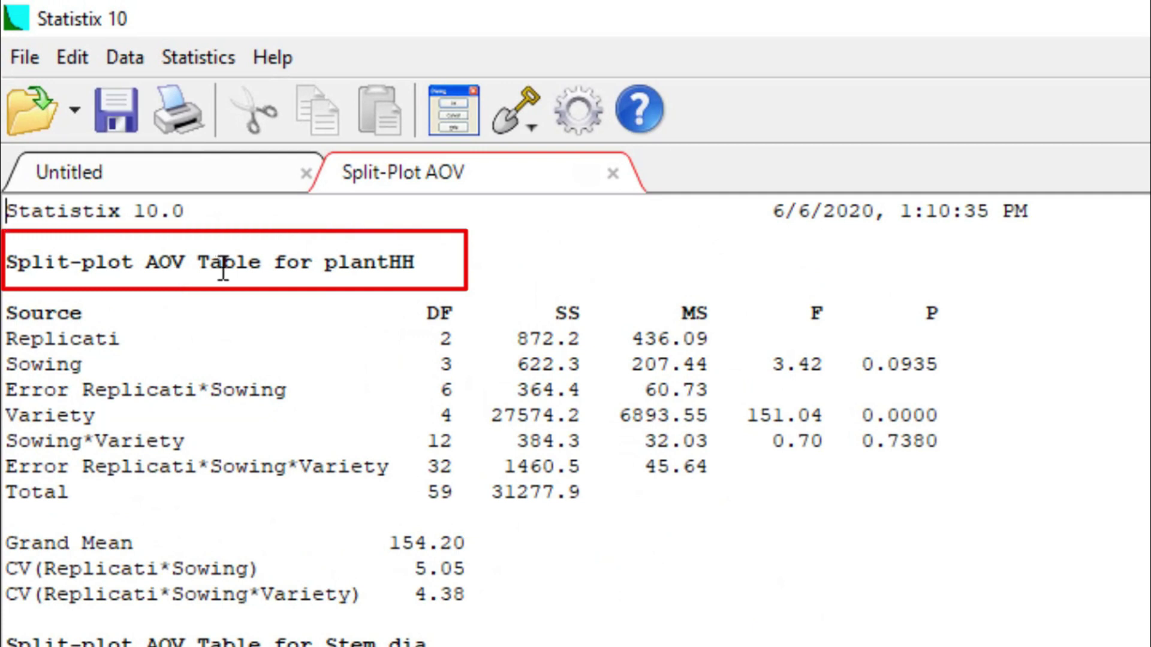
Examine the split-plot AOV table for plantHH and its DF, SS, MS and P columns
{"action": "left_click", "coordinate": [424, 262]}
{"action": "left_click_drag", "start_coordinate": [27, 257], "coordinate": [539, 586]}
{"action": "left_click", "coordinate": [709, 577]}
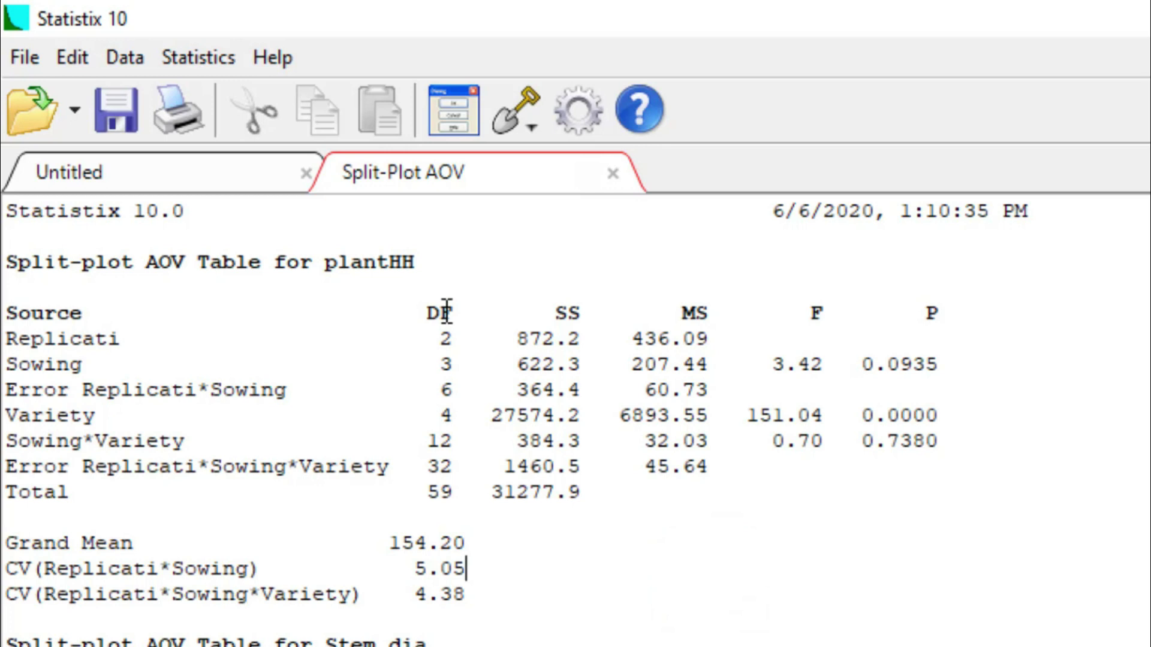
{"action": "left_click", "coordinate": [568, 313]}
{"action": "left_click", "coordinate": [681, 311]}
{"action": "left_click", "coordinate": [939, 312]}
Examine the Sowing, Variety and Sowing*Variety rows with their P values, and the two CVs for plantHH
{"action": "left_click", "coordinate": [84, 364]}
{"action": "left_click", "coordinate": [113, 414]}
{"action": "left_click", "coordinate": [953, 417]}
{"action": "left_click", "coordinate": [955, 443]}
{"action": "left_click", "coordinate": [198, 568]}
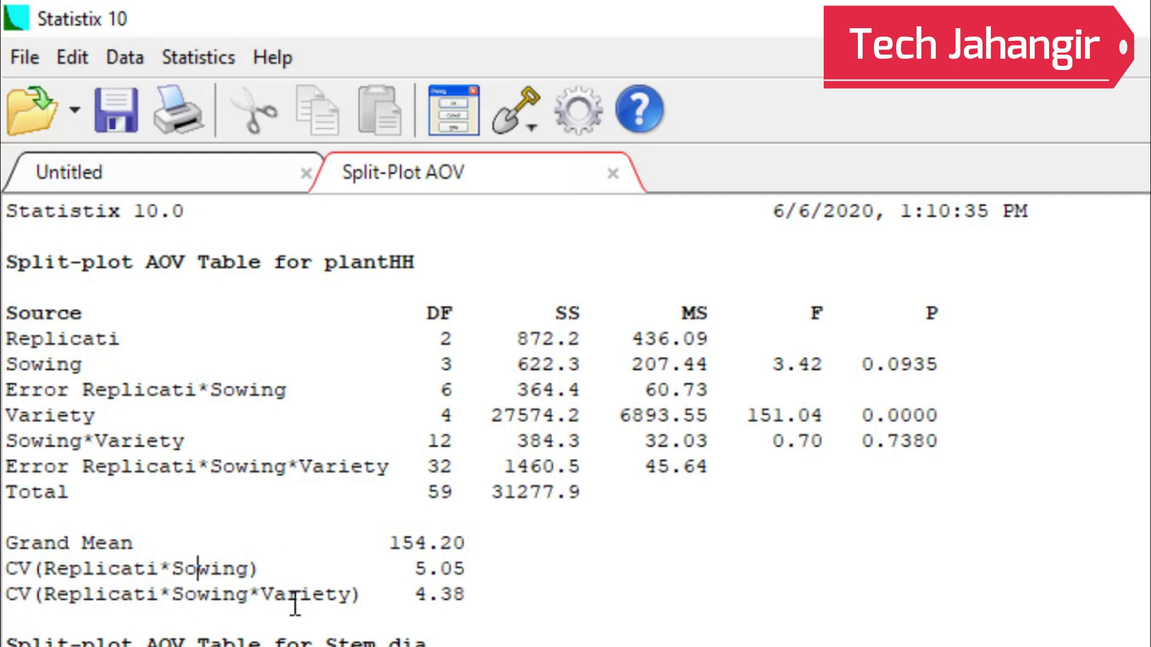
{"action": "left_click", "coordinate": [479, 593]}
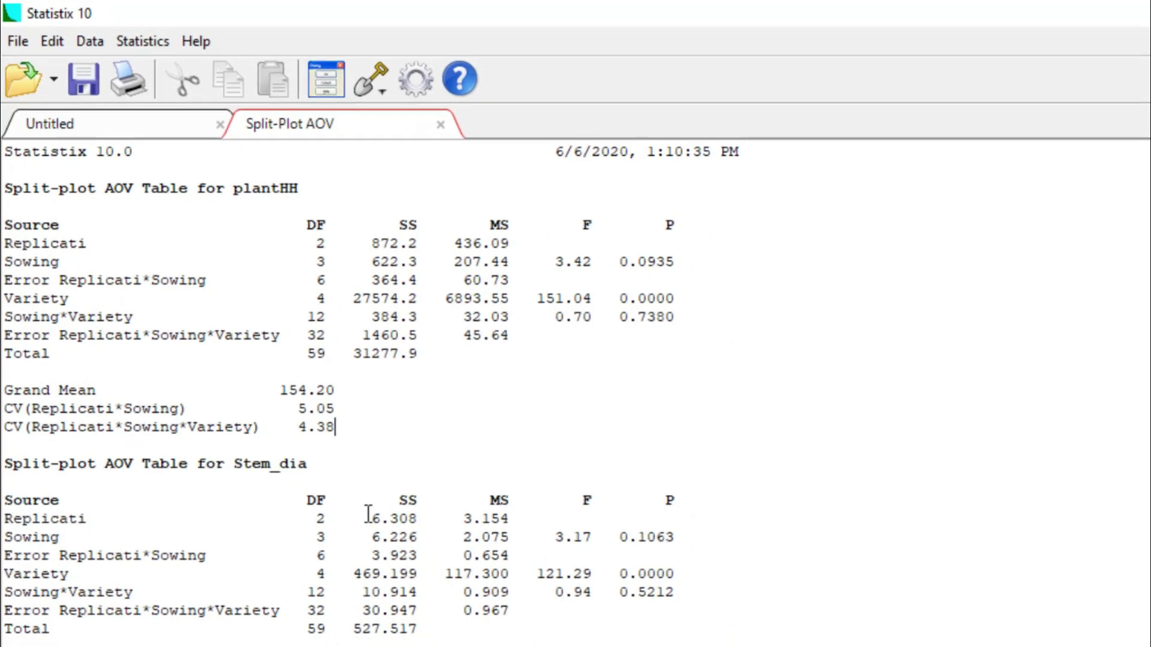
Save the AOV report to the Desktop as a rich text file named anova2
{"action": "left_click", "coordinate": [74, 74]}
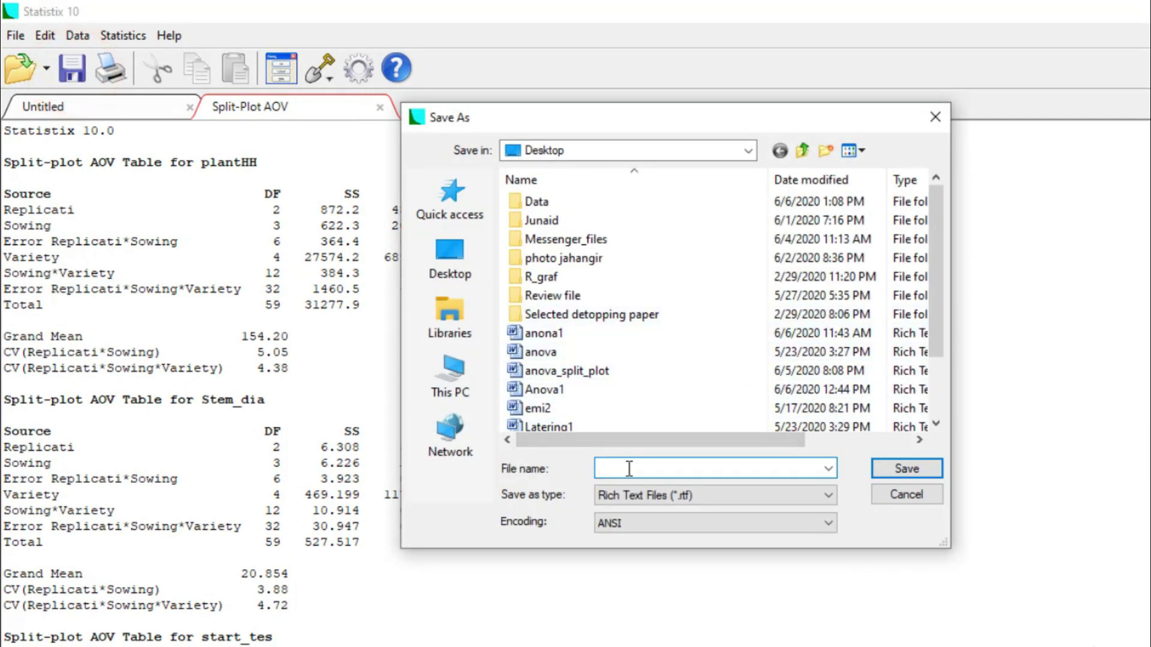
{"action": "type", "text": "anova2"}
{"action": "left_click", "coordinate": [927, 470]}
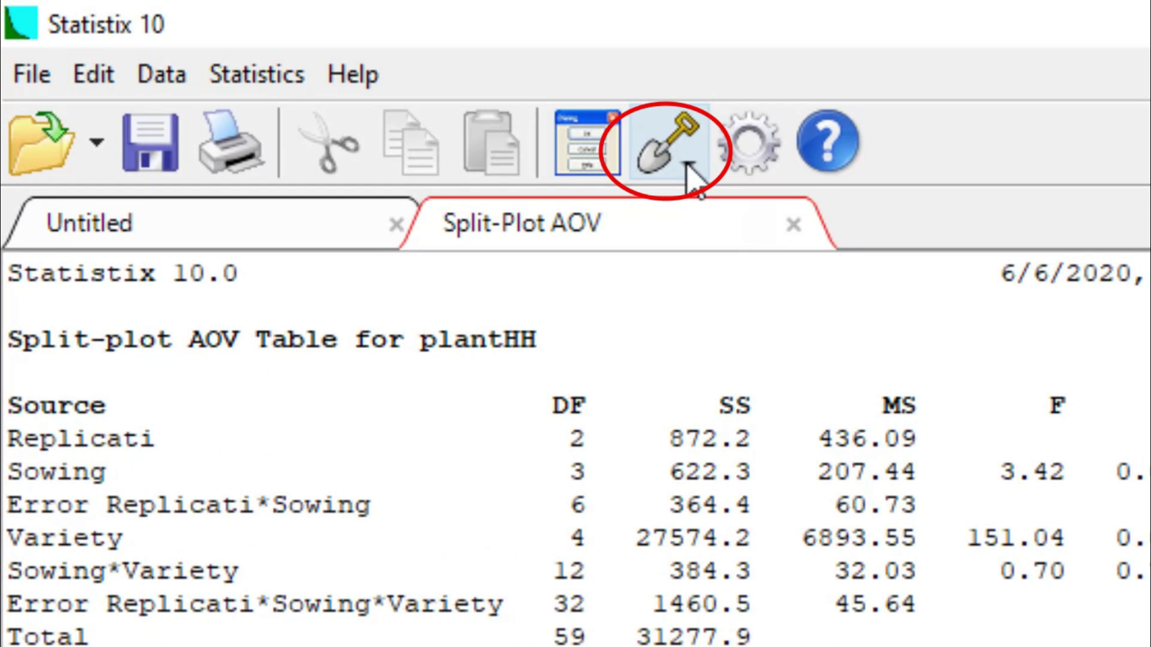
Set up all-pairwise mean comparisons for the terms Sowing, Variety and Sowing*Variety
{"action": "left_click", "coordinate": [688, 163]}
{"action": "mouse_move", "coordinate": [810, 304]}
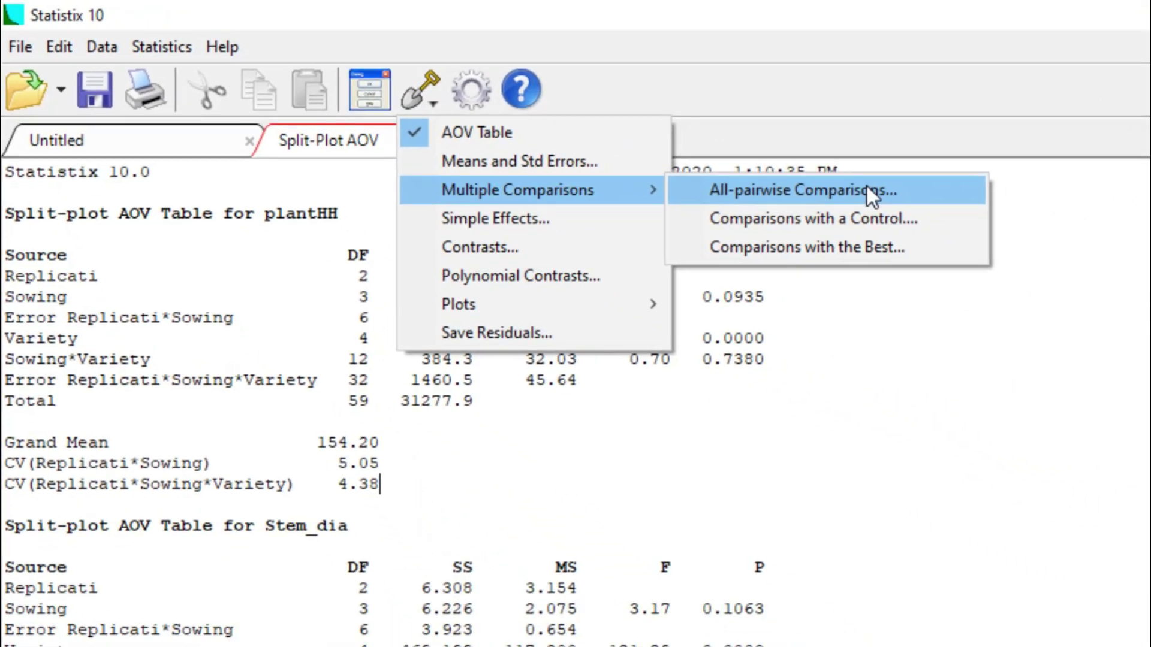
{"action": "left_click", "coordinate": [871, 190]}
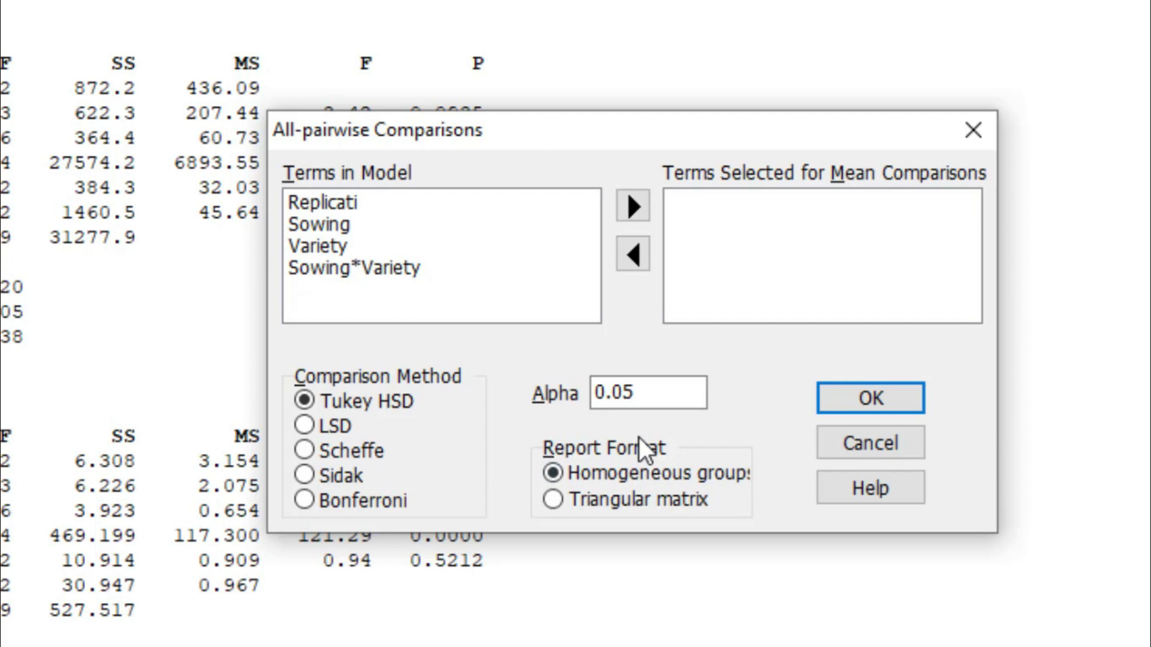
{"action": "left_click", "coordinate": [329, 223]}
{"action": "left_click_drag", "start_coordinate": [329, 223], "coordinate": [348, 278]}
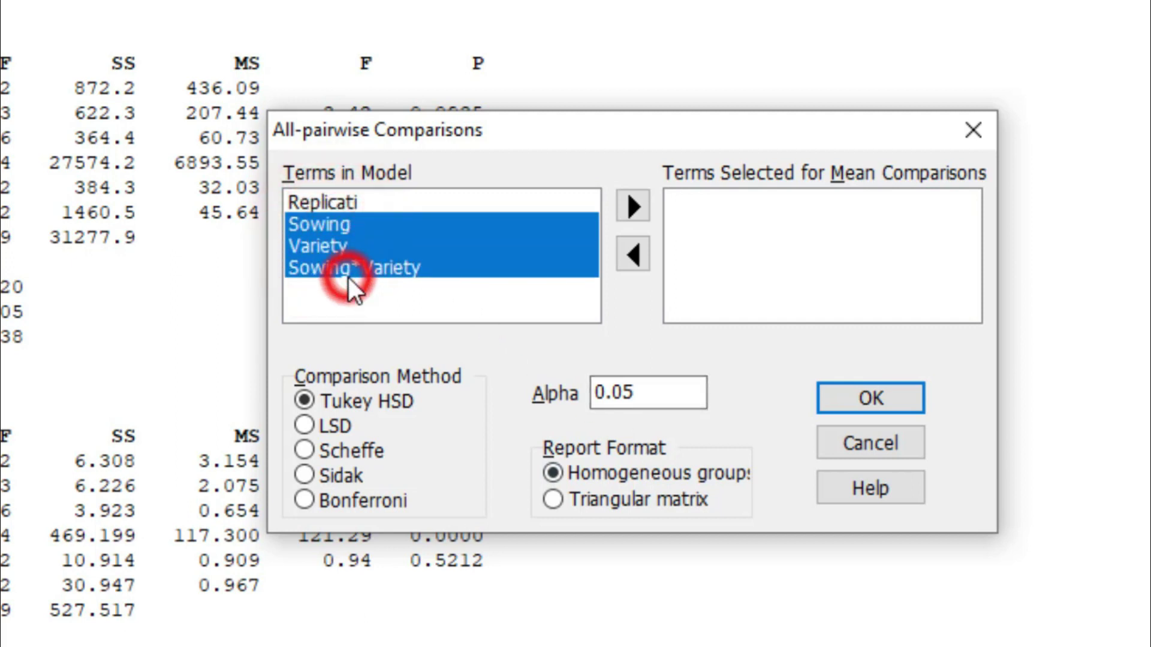
{"action": "left_click", "coordinate": [644, 210]}
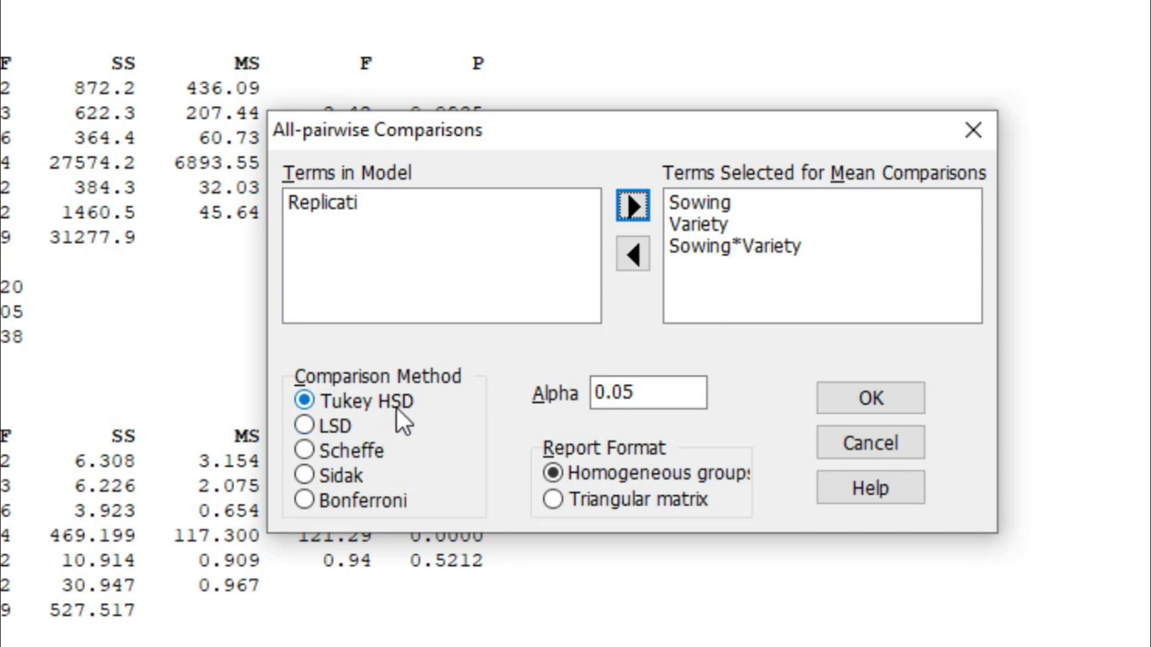
Choose LSD as the comparison method with alpha 0.05 and run the pairwise comparisons
{"action": "left_click", "coordinate": [307, 428]}
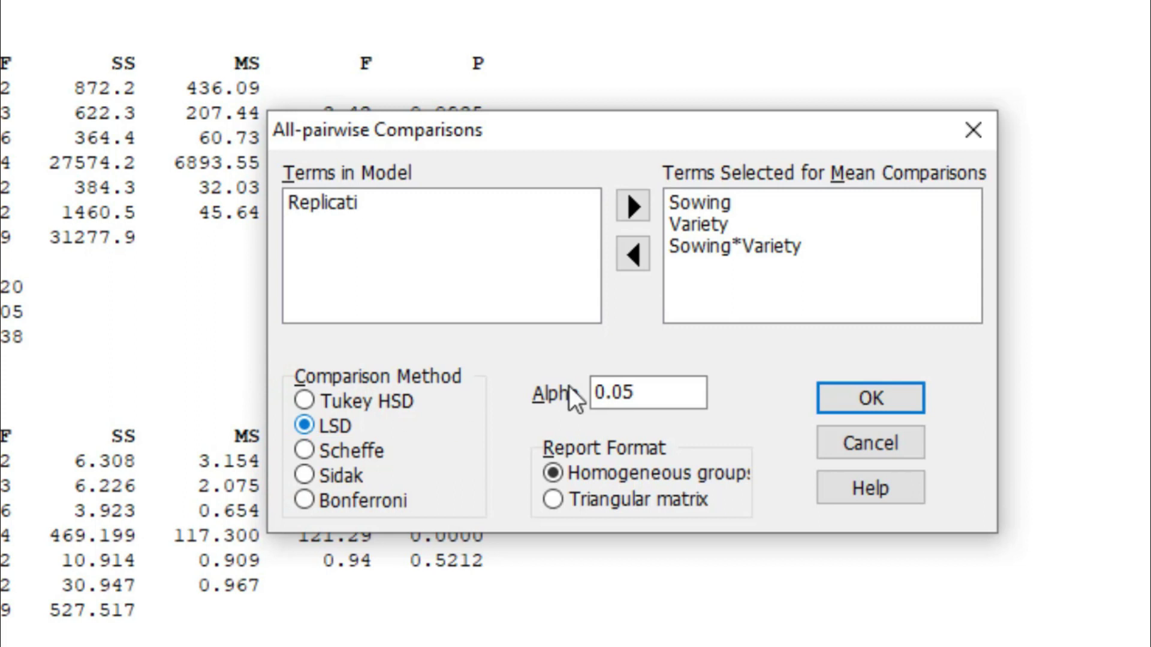
{"action": "left_click", "coordinate": [655, 393]}
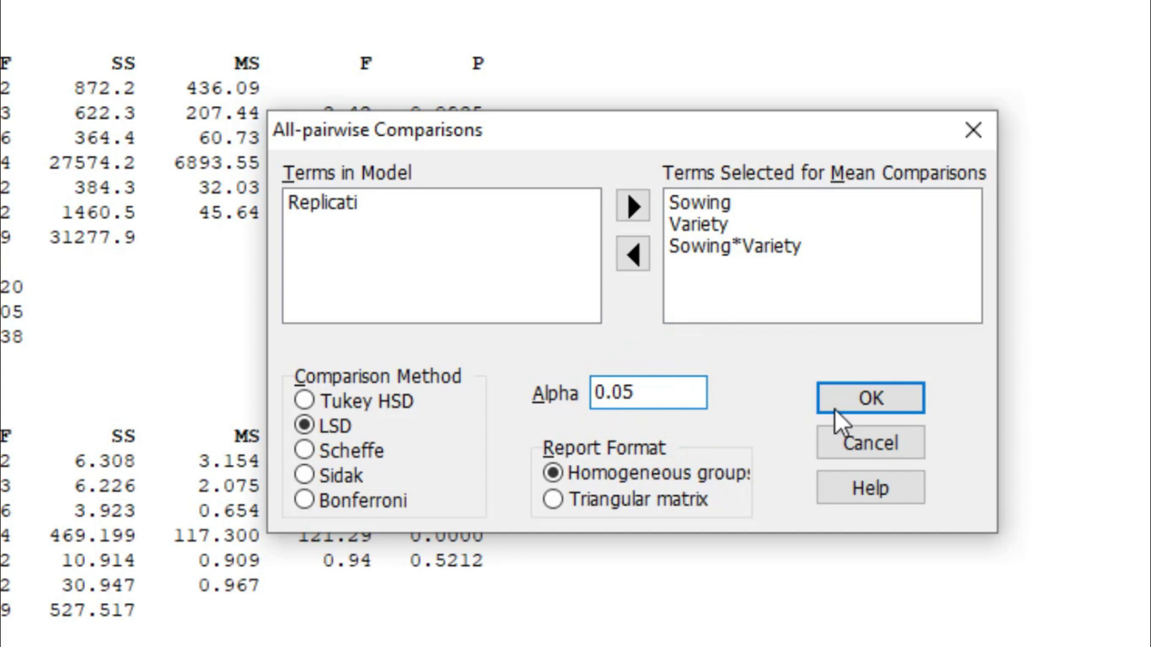
{"action": "left_click", "coordinate": [862, 402]}
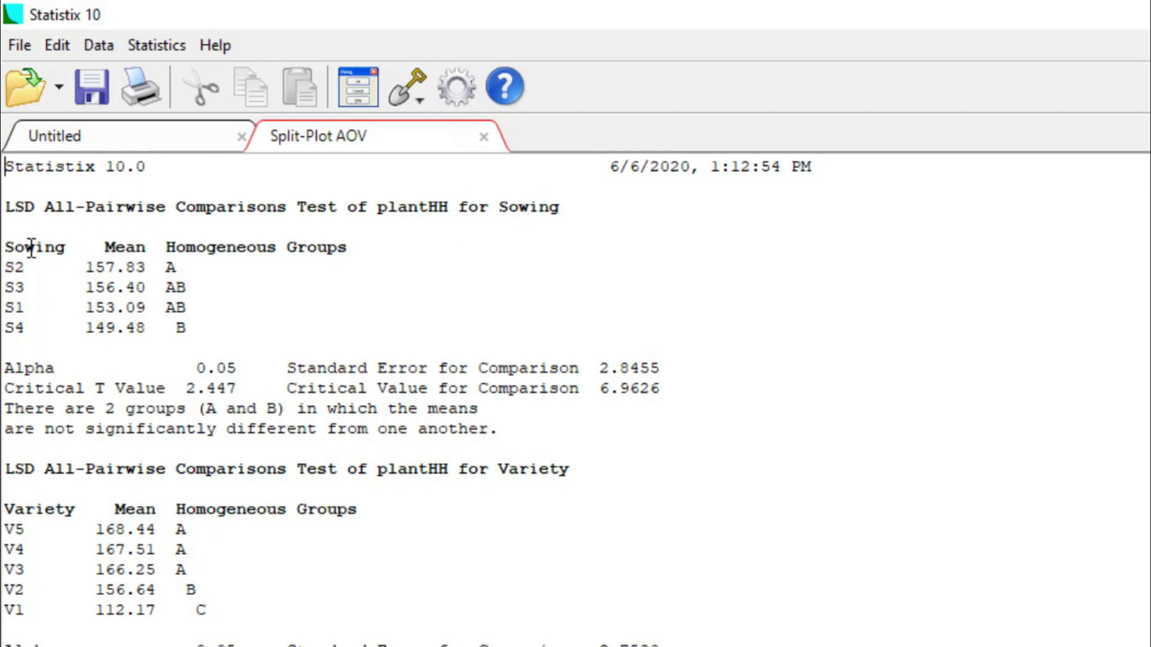
Examine the plantHH LSD results for Sowing, Variety and Sowing*Variety, comparing the means, homogeneous group letters and critical values for comparison
{"action": "left_click_drag", "start_coordinate": [30, 251], "coordinate": [27, 324]}
{"action": "left_click_drag", "start_coordinate": [150, 233], "coordinate": [131, 243]}
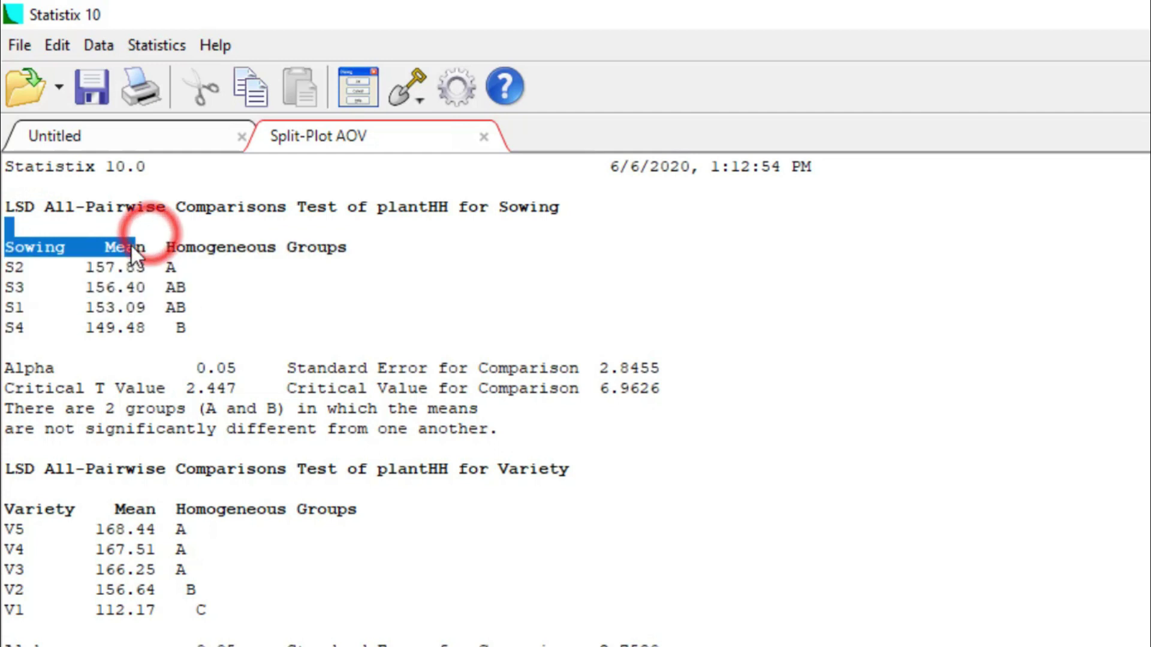
{"action": "left_click", "coordinate": [131, 246]}
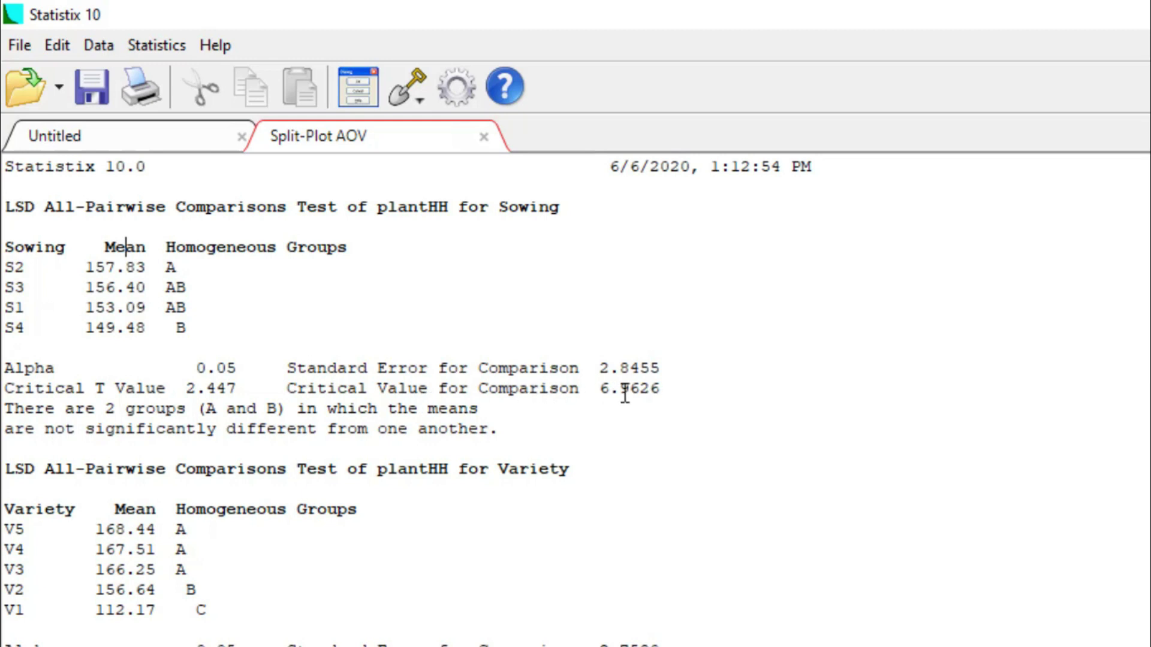
{"action": "left_click", "coordinate": [661, 391]}
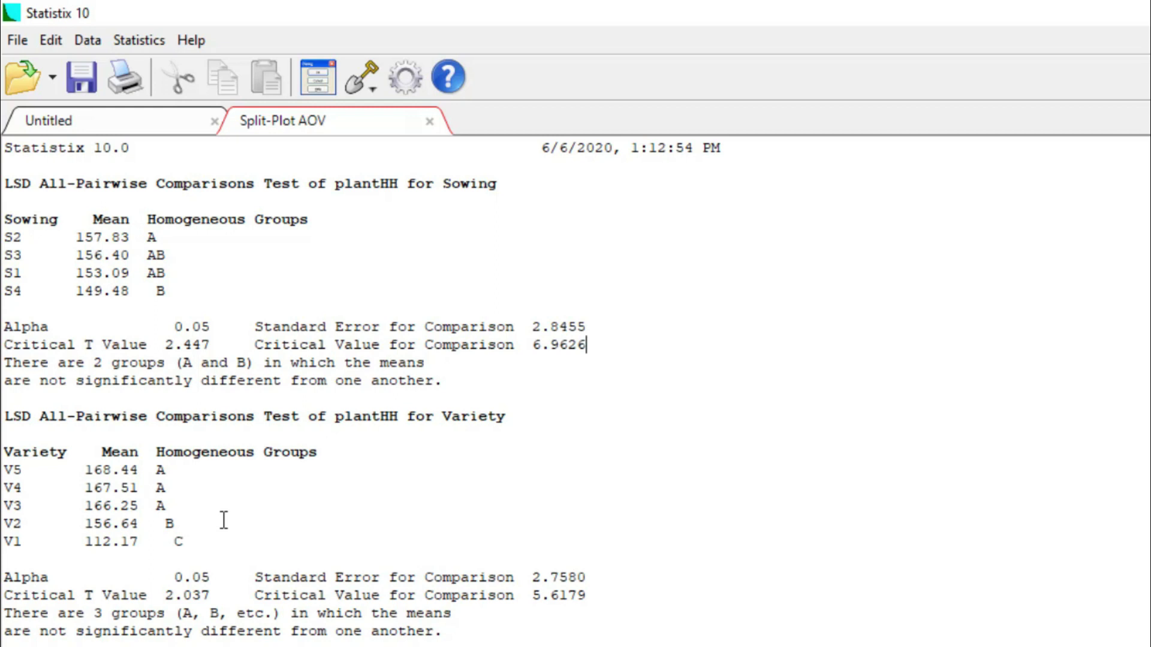
{"action": "left_click_drag", "start_coordinate": [591, 599], "coordinate": [255, 597]}
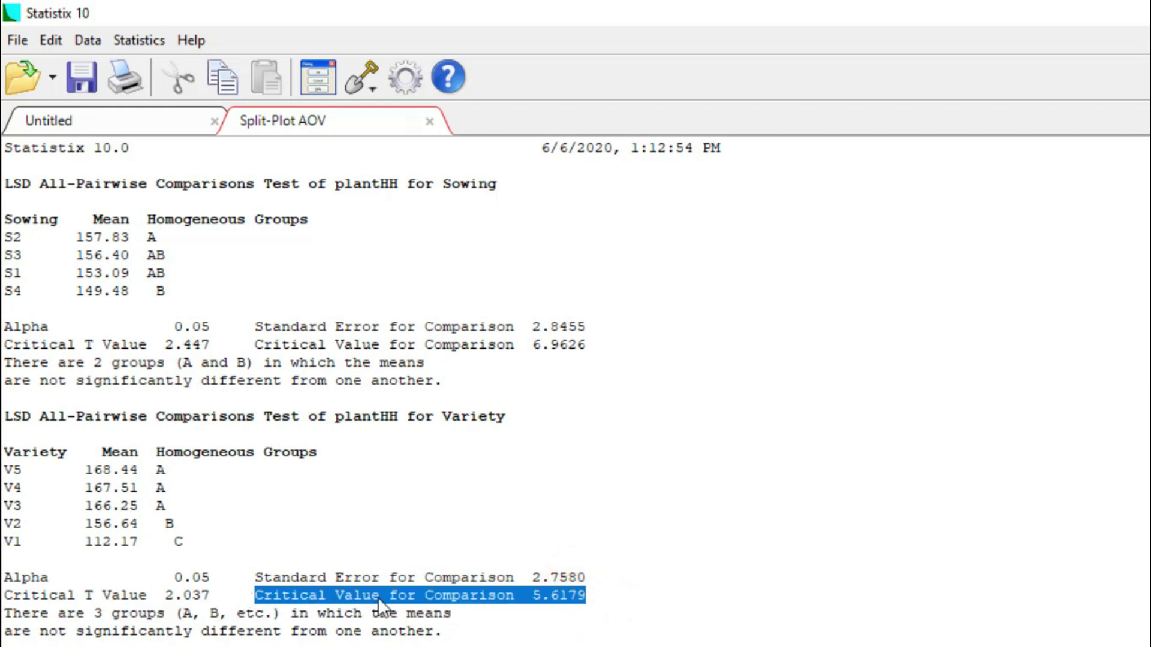
{"action": "left_click", "coordinate": [591, 598]}
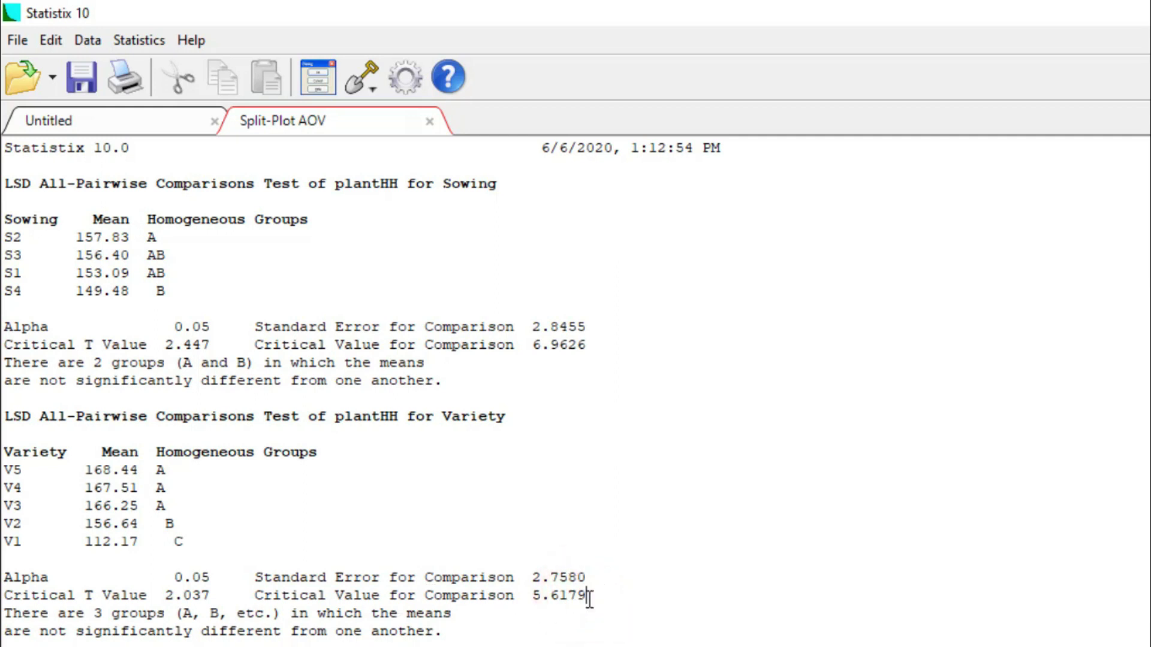
{"action": "scroll", "coordinate": [591, 597], "scroll_direction": "down", "scroll_amount": 2}
{"action": "left_click", "coordinate": [40, 341]}
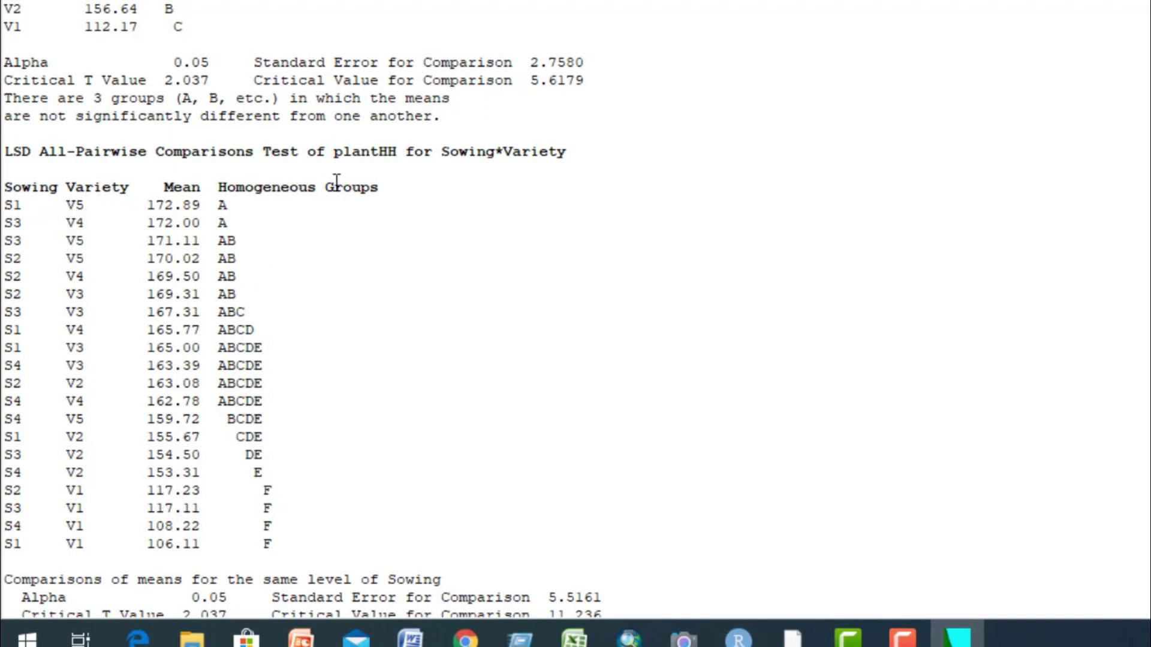
{"action": "scroll", "coordinate": [677, 464], "scroll_direction": "down", "scroll_amount": 3}
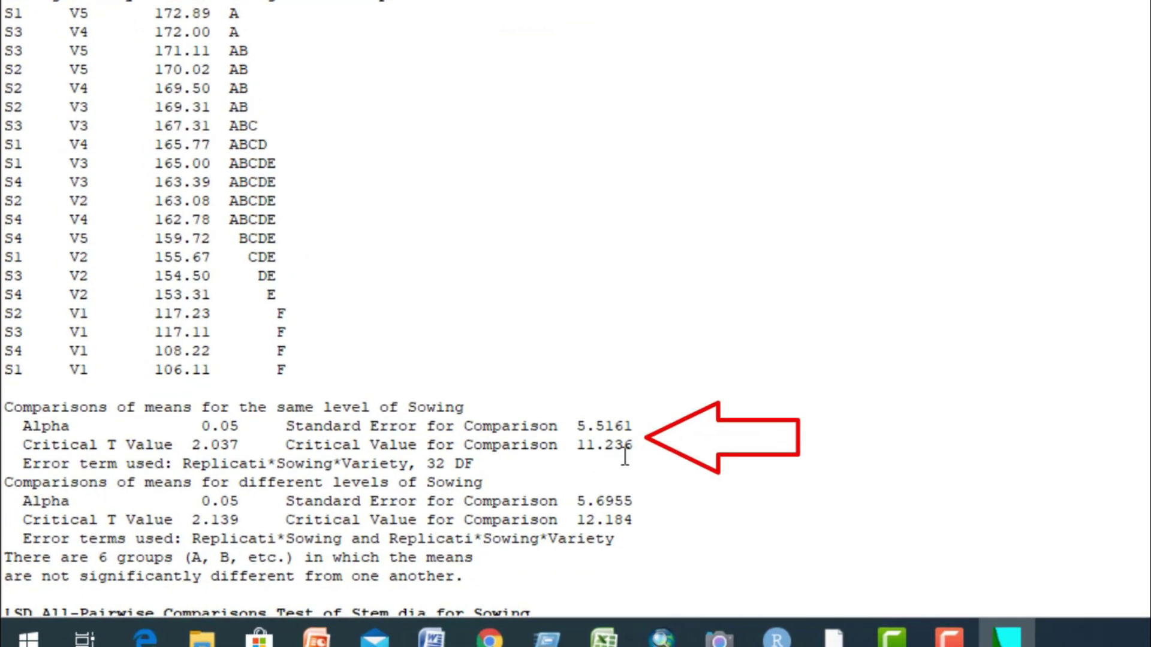
{"action": "left_click", "coordinate": [640, 451]}
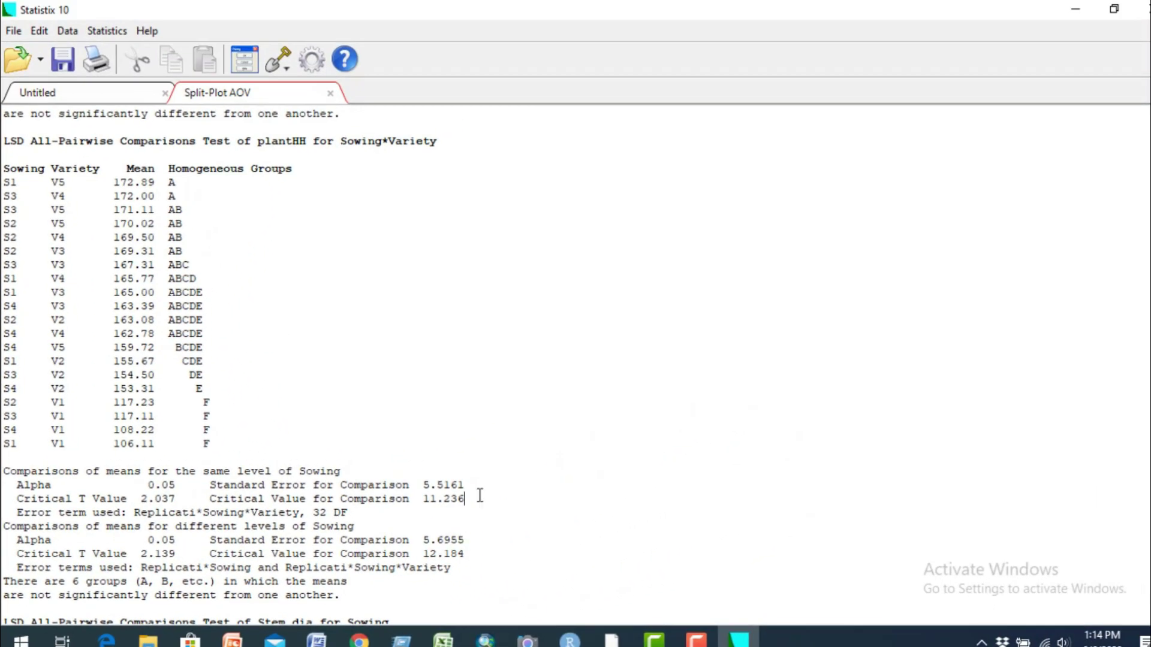
{"action": "scroll", "coordinate": [479, 494], "scroll_direction": "up", "scroll_amount": 7}
{"action": "scroll", "coordinate": [489, 480], "scroll_direction": "down", "scroll_amount": 9}
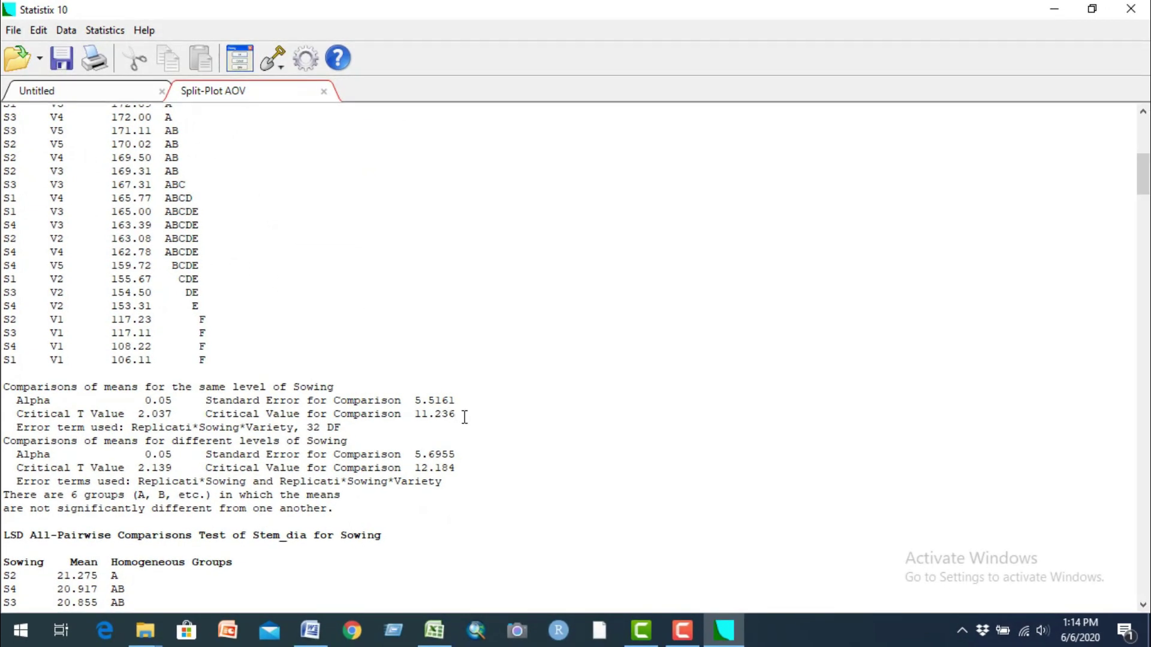
Review the Stem_dia LSD results for Sowing, Variety and Sowing*Variety, including the critical value for the same level of Sowing, and return to the report's start
{"action": "scroll", "coordinate": [465, 416], "scroll_direction": "down", "scroll_amount": 2}
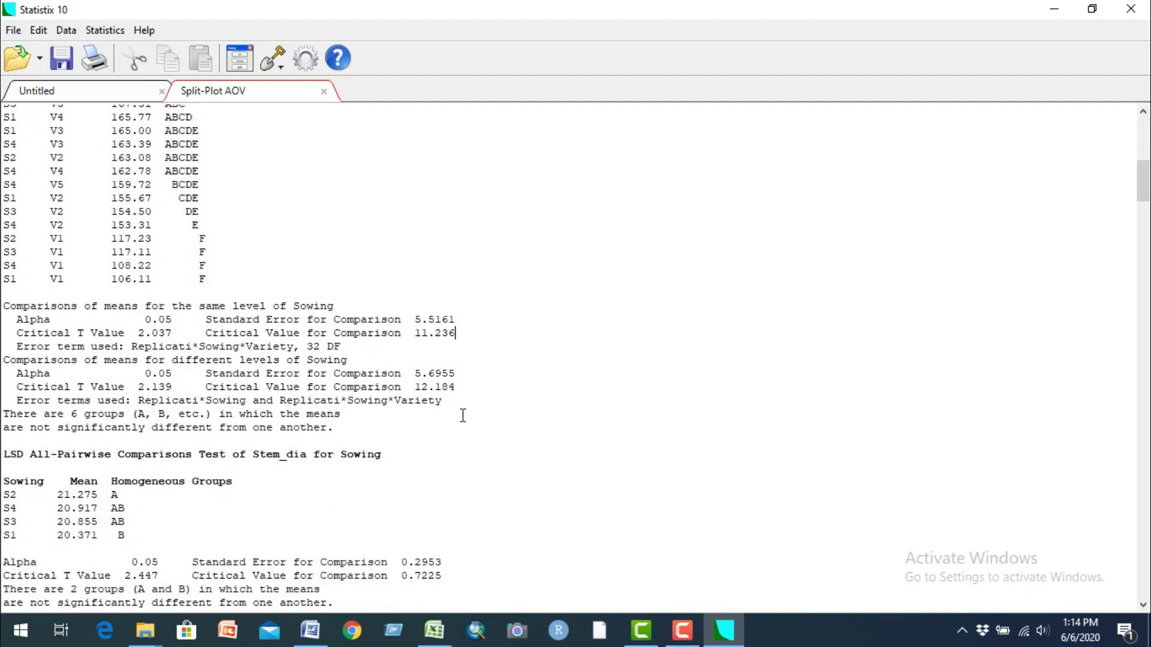
{"action": "double_click", "coordinate": [310, 459]}
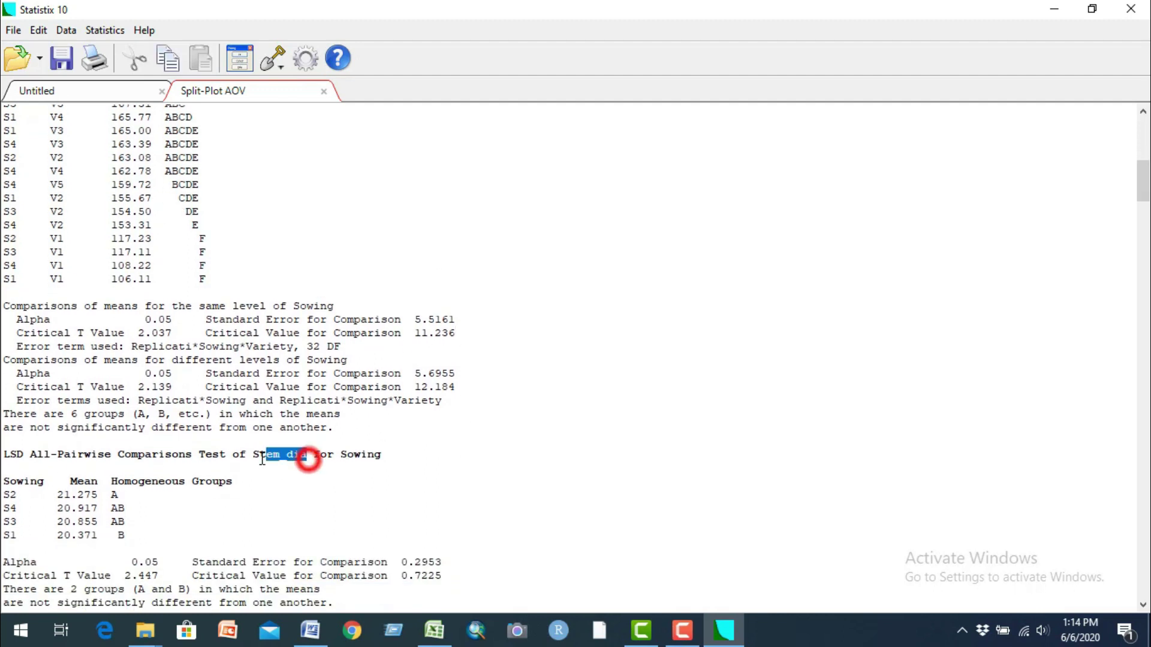
{"action": "left_click", "coordinate": [265, 471]}
{"action": "scroll", "coordinate": [295, 457], "scroll_direction": "down", "scroll_amount": 7}
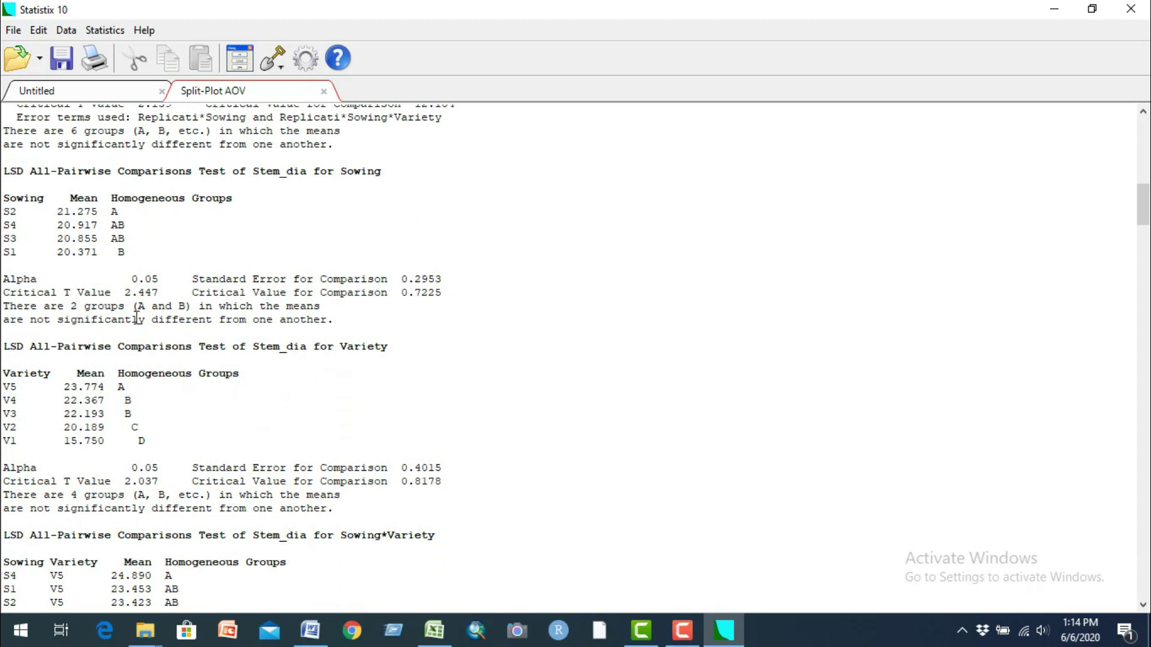
{"action": "left_click", "coordinate": [25, 375]}
{"action": "scroll", "coordinate": [21, 389], "scroll_direction": "down", "scroll_amount": 4}
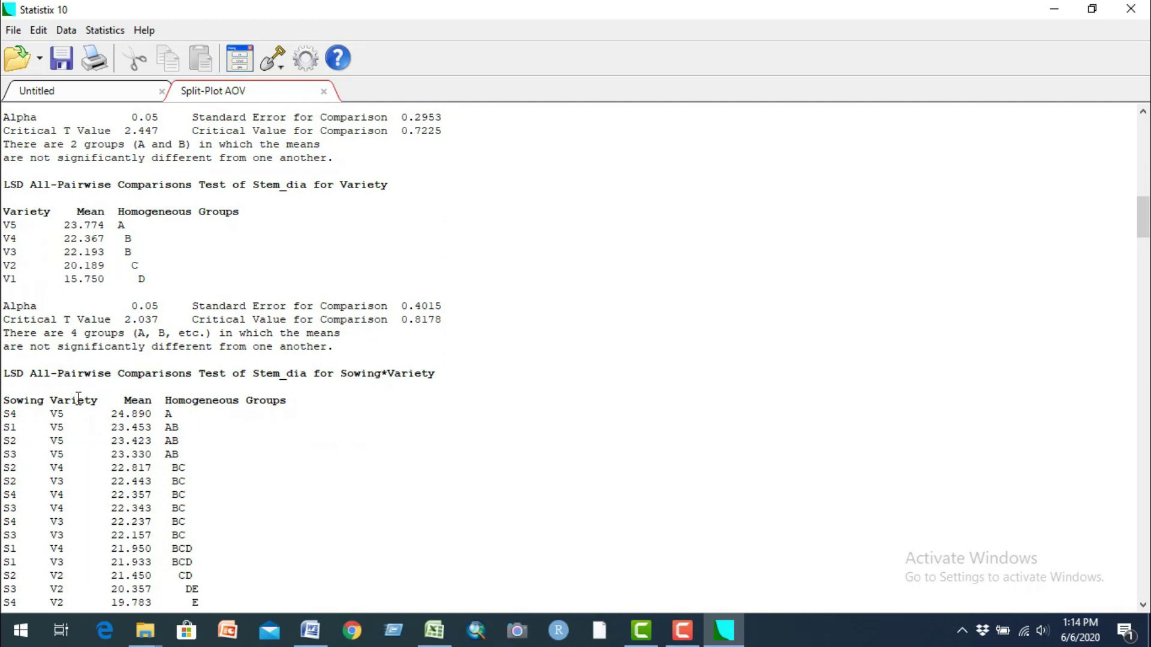
{"action": "scroll", "coordinate": [301, 390], "scroll_direction": "down", "scroll_amount": 6}
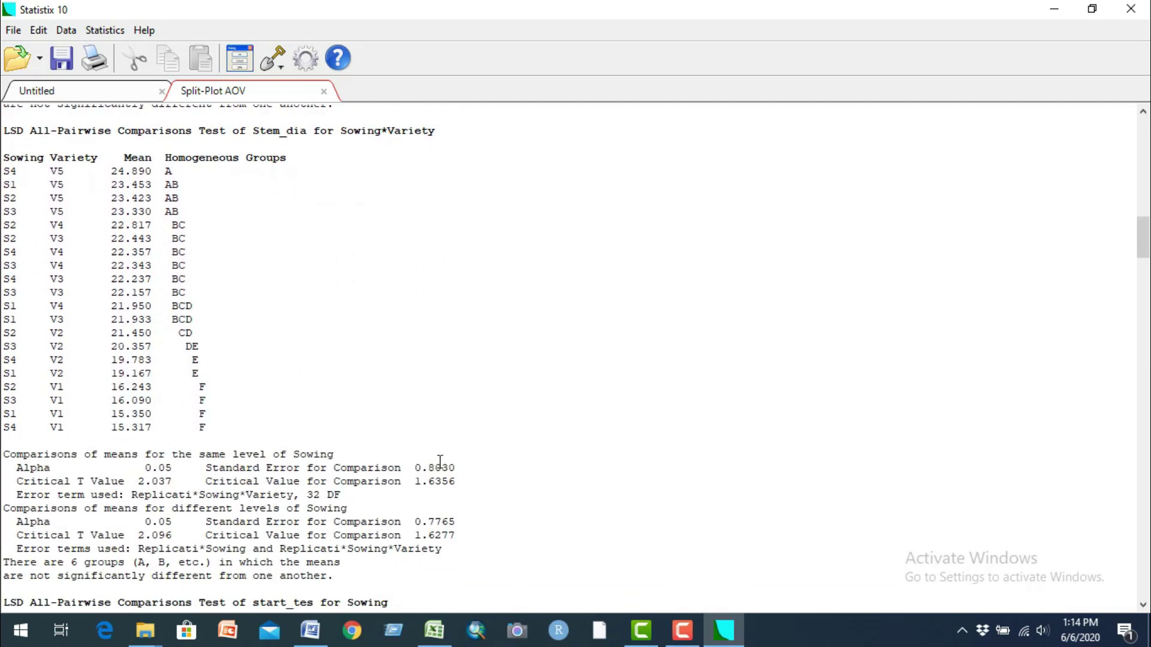
{"action": "left_click_drag", "start_coordinate": [462, 484], "coordinate": [208, 483]}
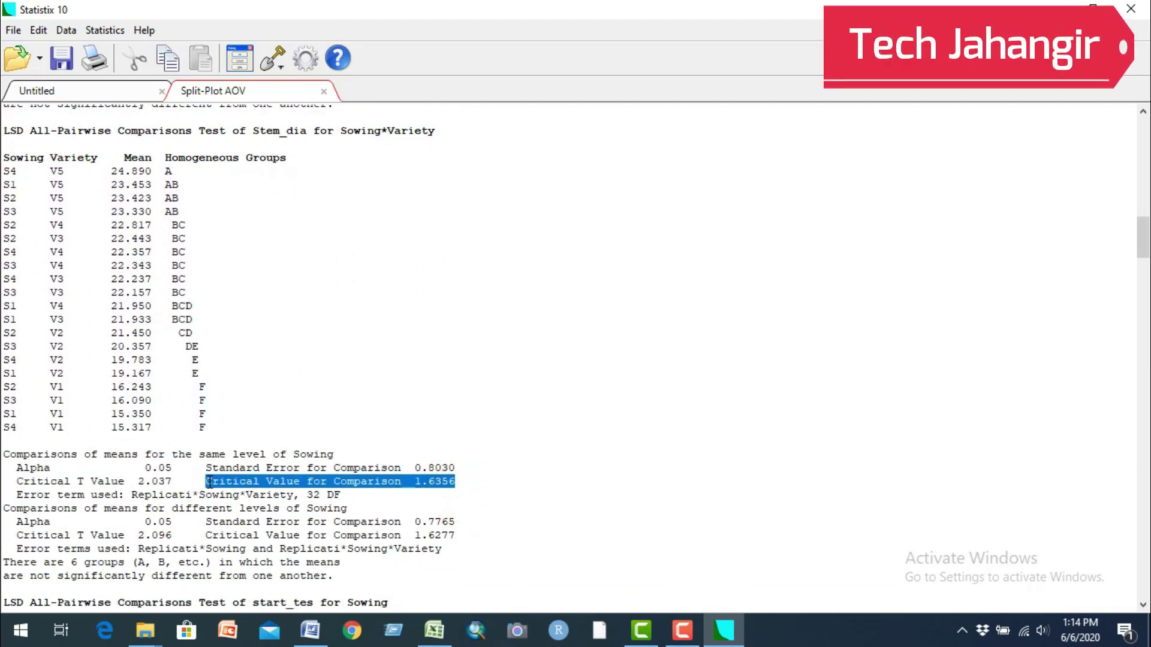
{"action": "scroll", "coordinate": [347, 438], "scroll_direction": "down", "scroll_amount": 2}
{"action": "scroll", "coordinate": [346, 437], "scroll_direction": "up", "scroll_amount": 20}
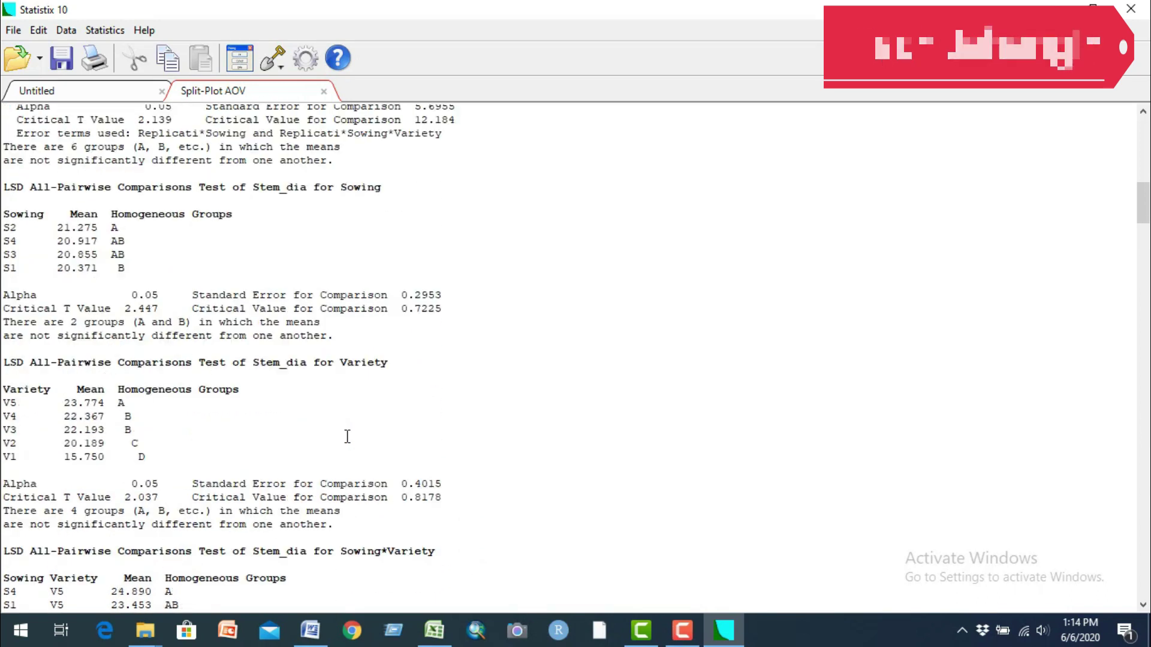
{"action": "scroll", "coordinate": [345, 436], "scroll_direction": "up", "scroll_amount": 8}
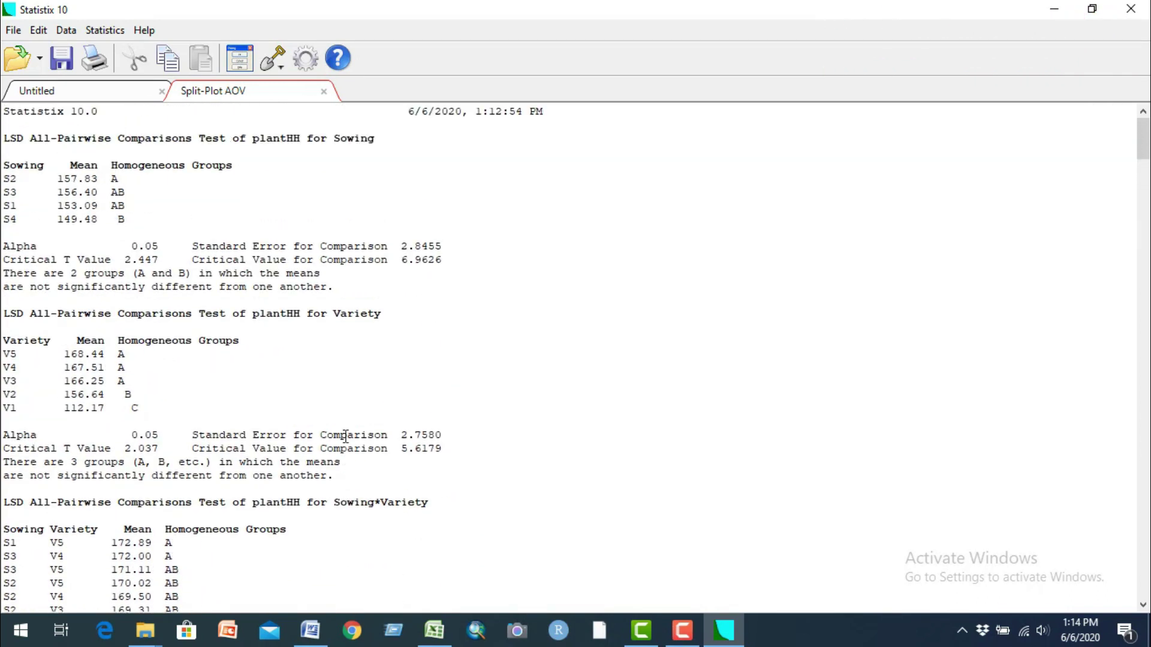